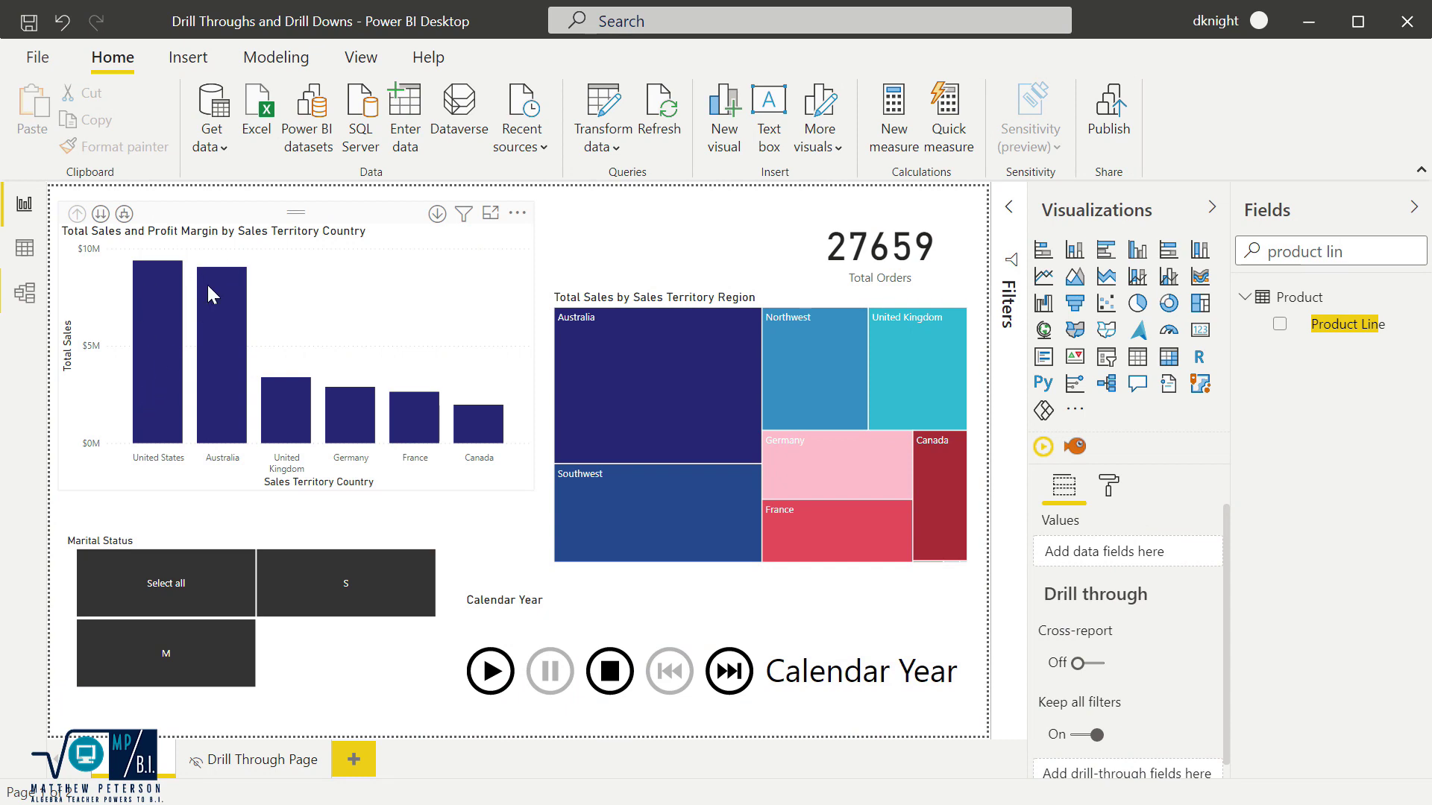
Turn on drill-down mode for the sales by country chart and drill into Australia, then the United States
{"action": "mouse_move", "coordinate": [168, 314]}
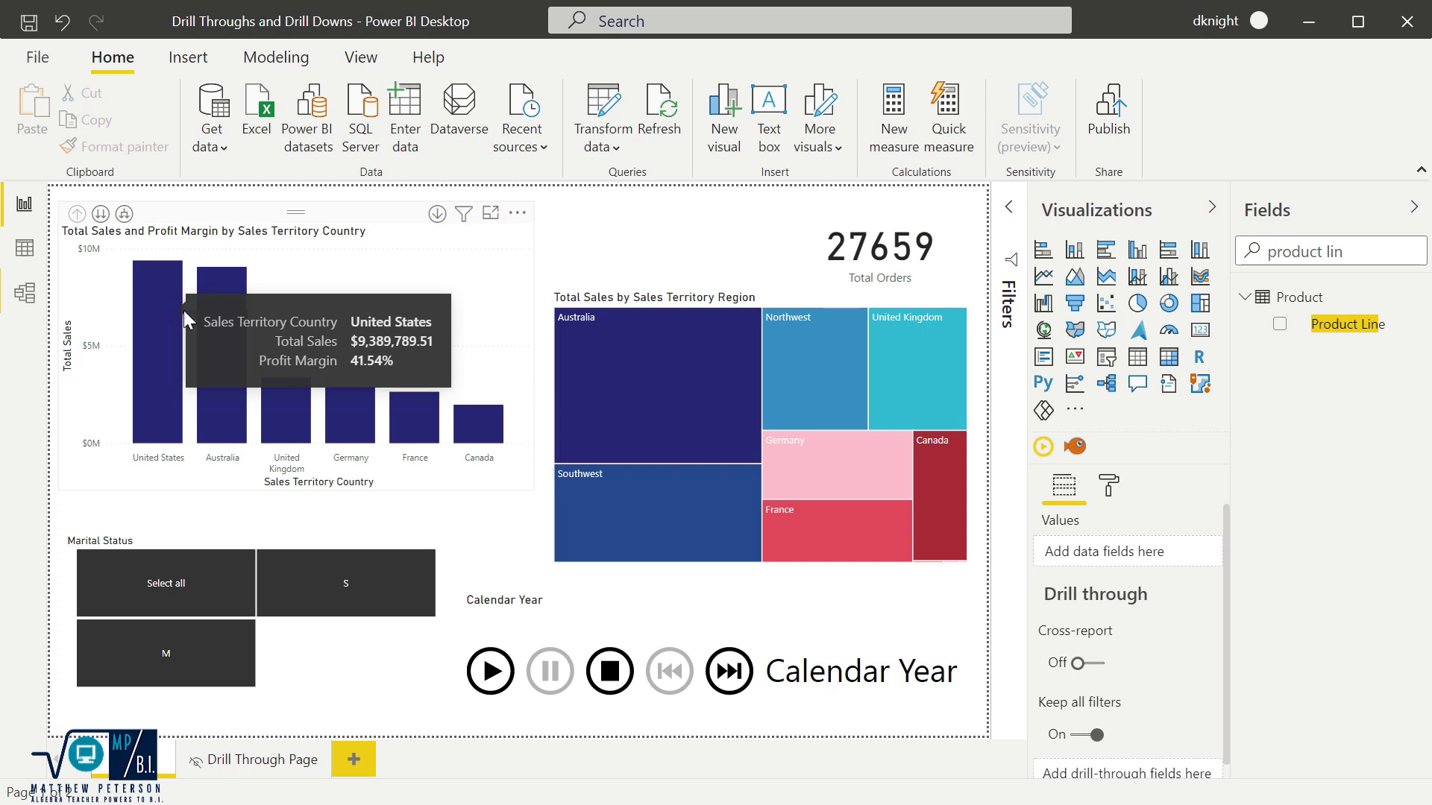
{"action": "left_click", "coordinate": [487, 278]}
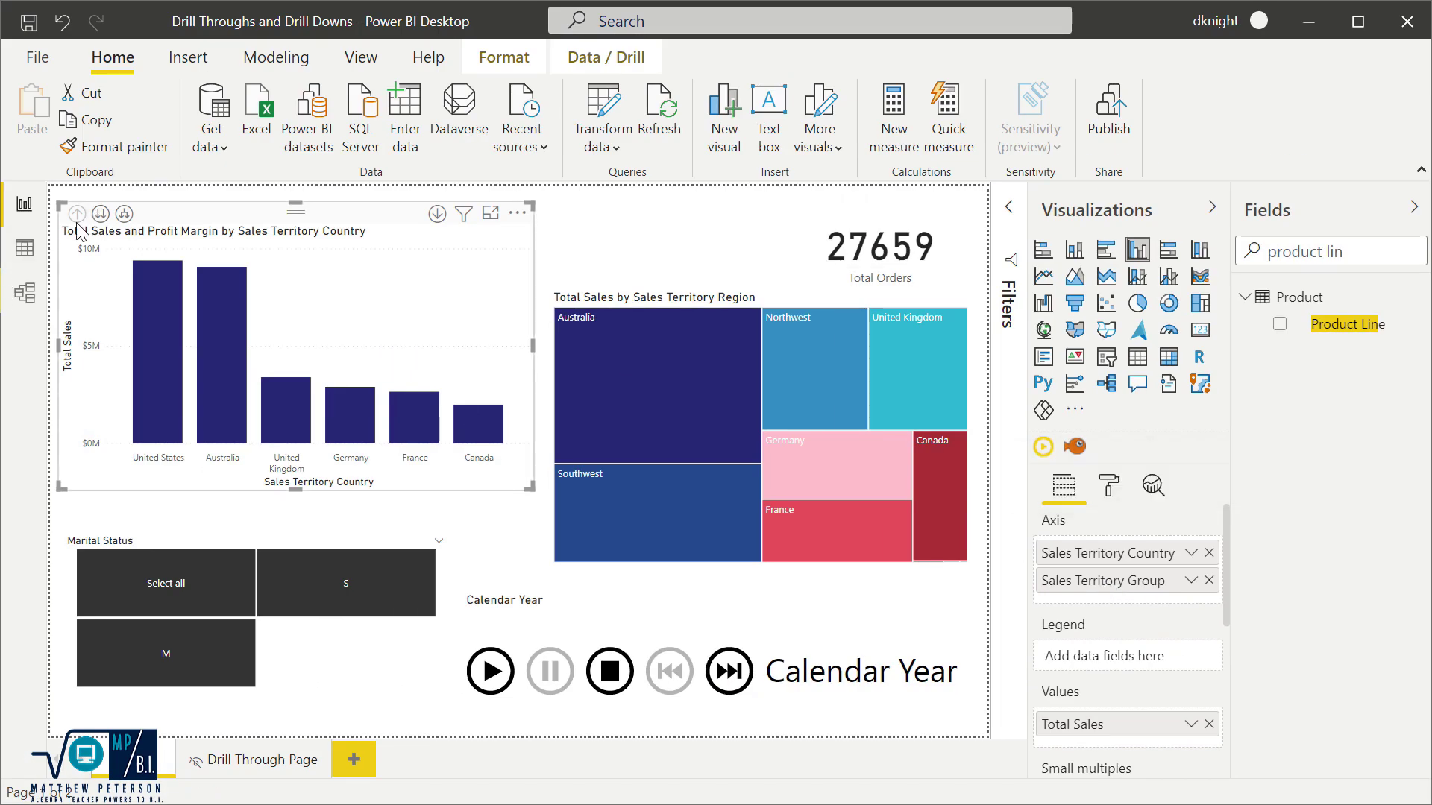
{"action": "left_click", "coordinate": [437, 216]}
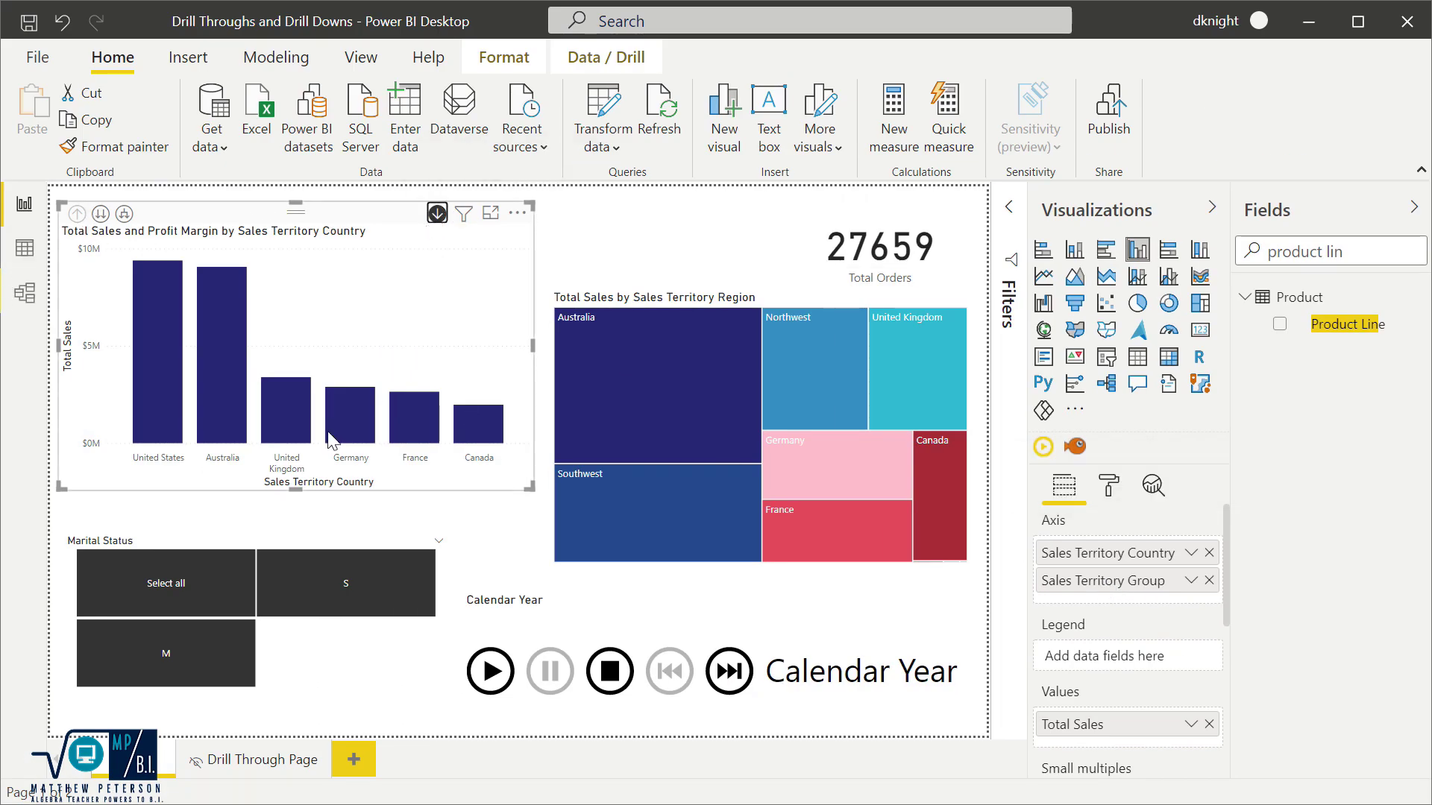
{"action": "left_click", "coordinate": [223, 373]}
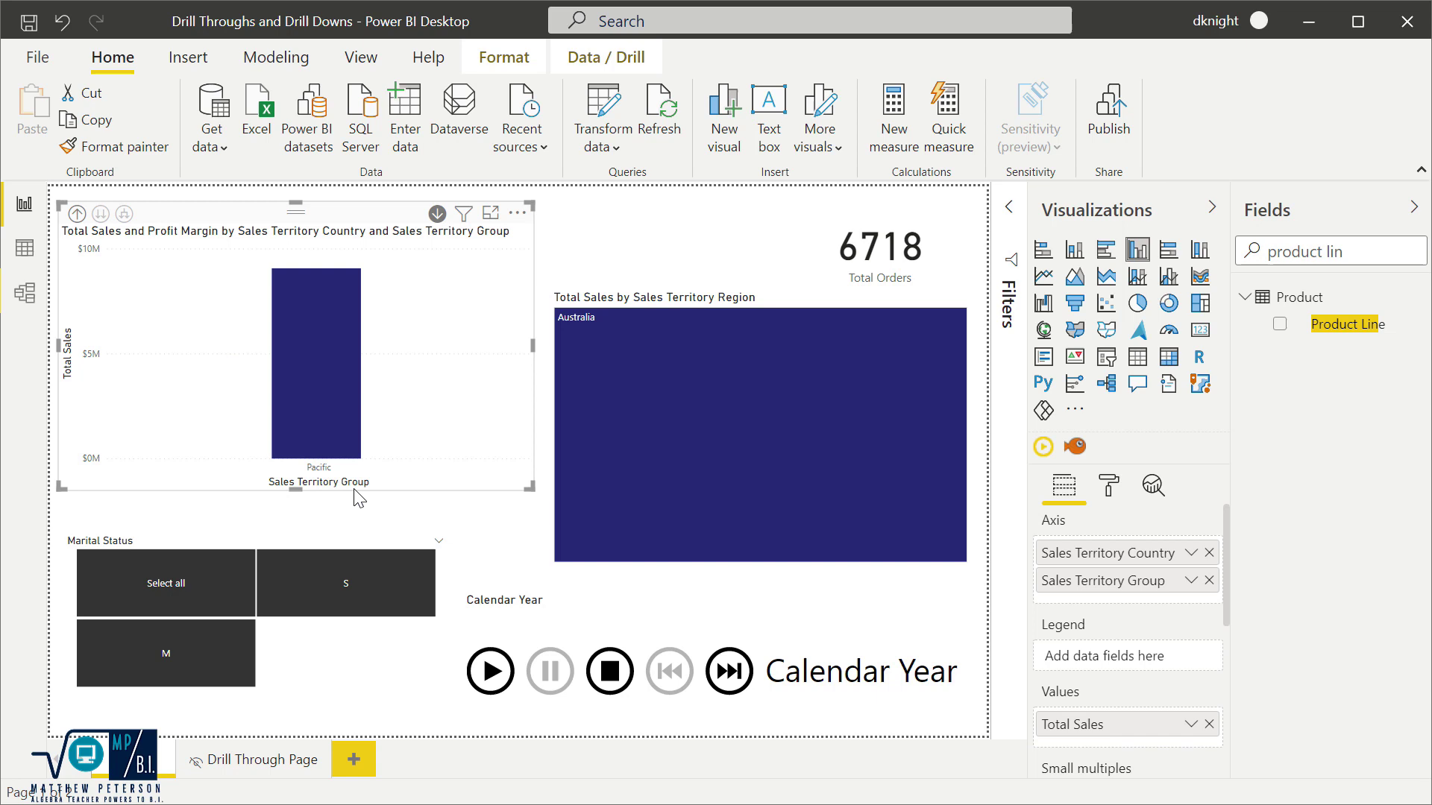
{"action": "left_click", "coordinate": [77, 215]}
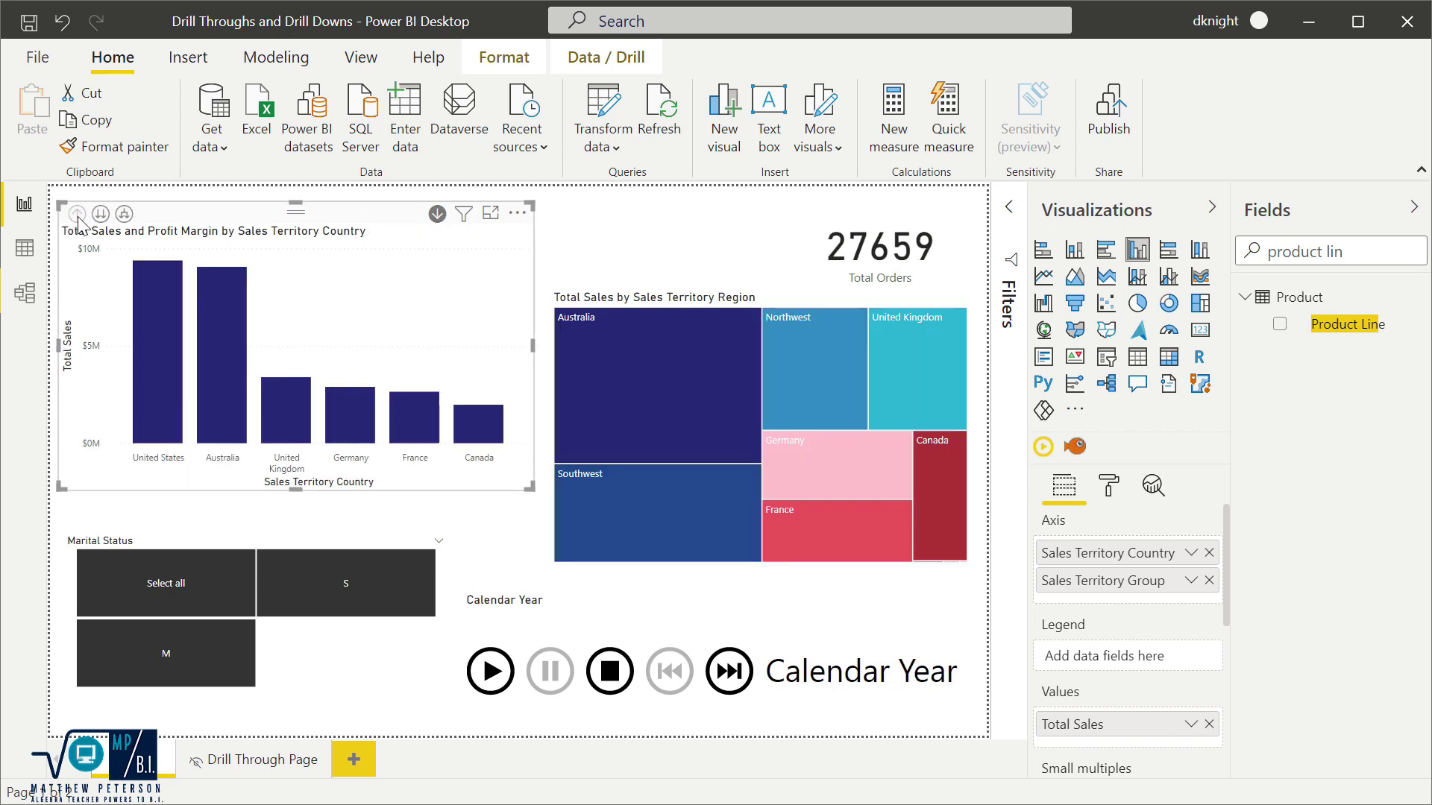
{"action": "left_click", "coordinate": [160, 422]}
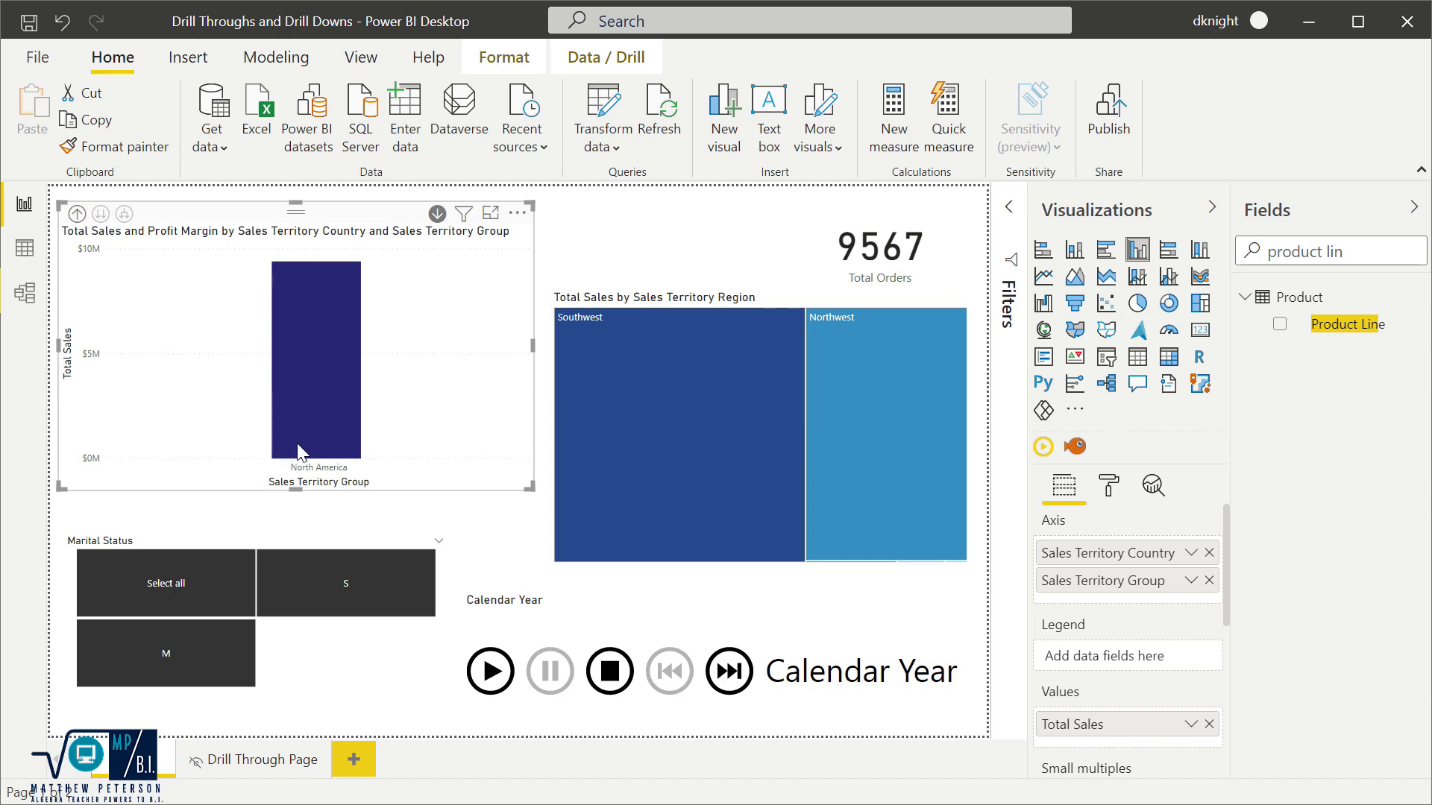
{"action": "left_click", "coordinate": [77, 214]}
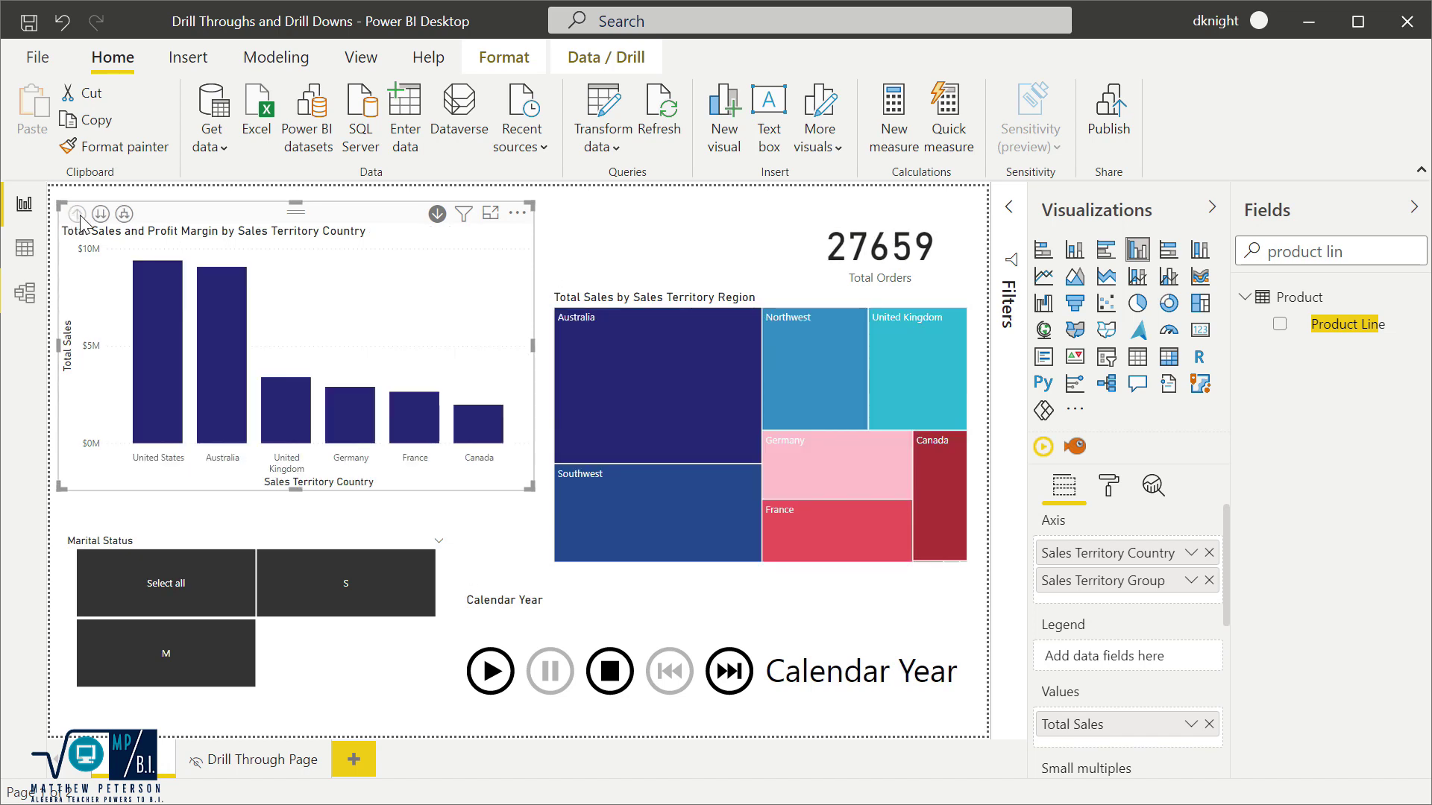
Drill through from the United Kingdom bar to its details page, then return and switch off drill-down mode
{"action": "mouse_move", "coordinate": [239, 293]}
{"action": "mouse_move", "coordinate": [275, 400]}
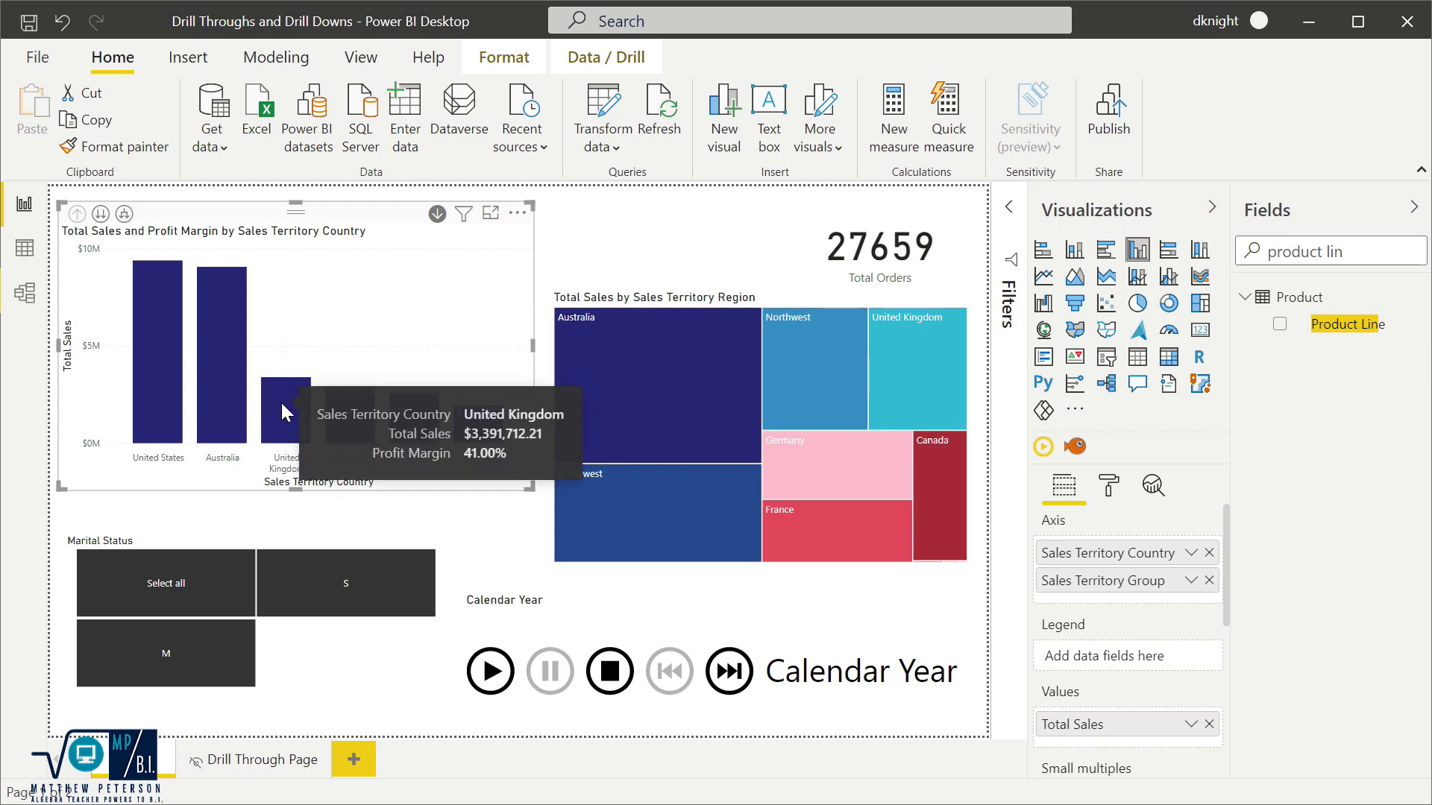
{"action": "right_click", "coordinate": [282, 406]}
{"action": "mouse_move", "coordinate": [354, 574]}
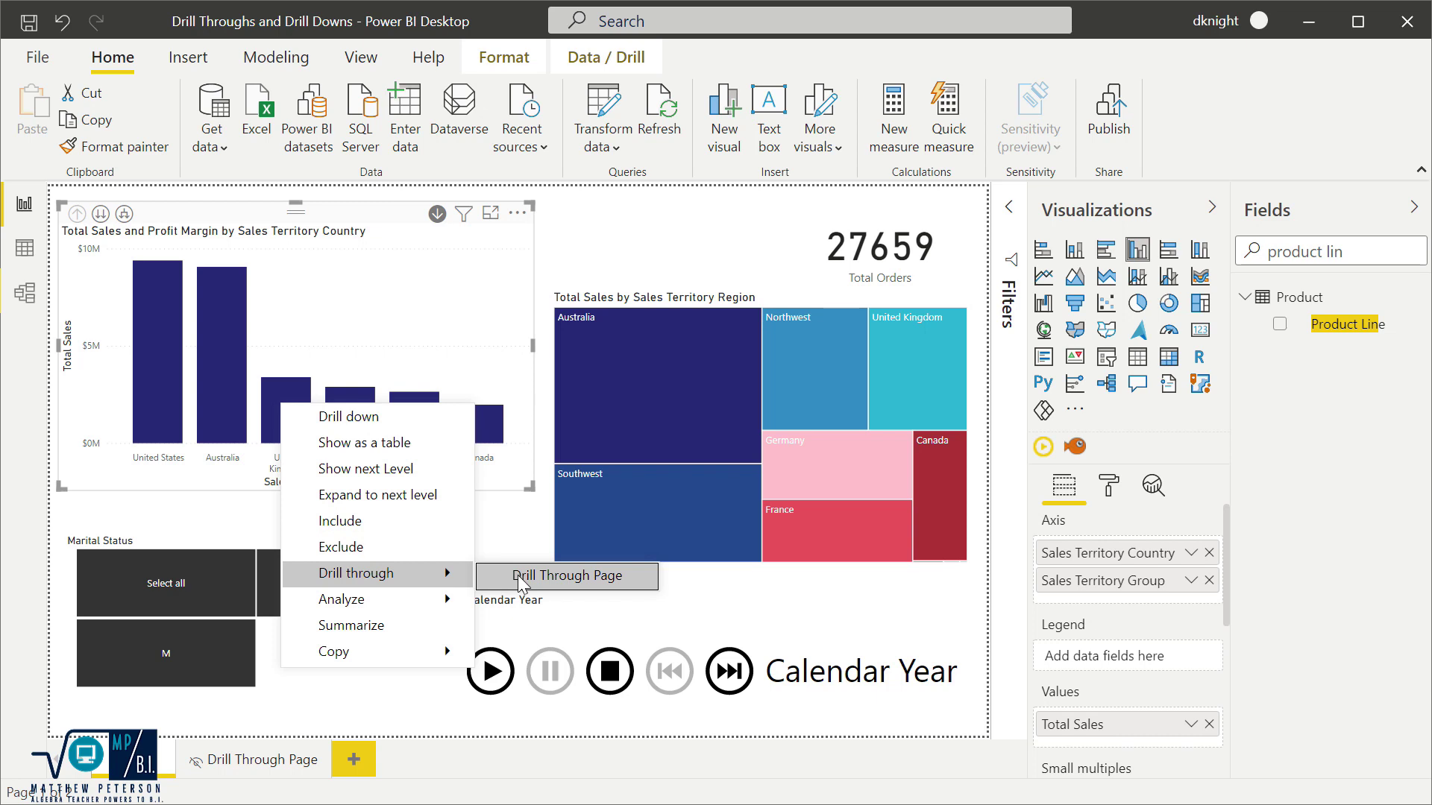
{"action": "left_click", "coordinate": [567, 576]}
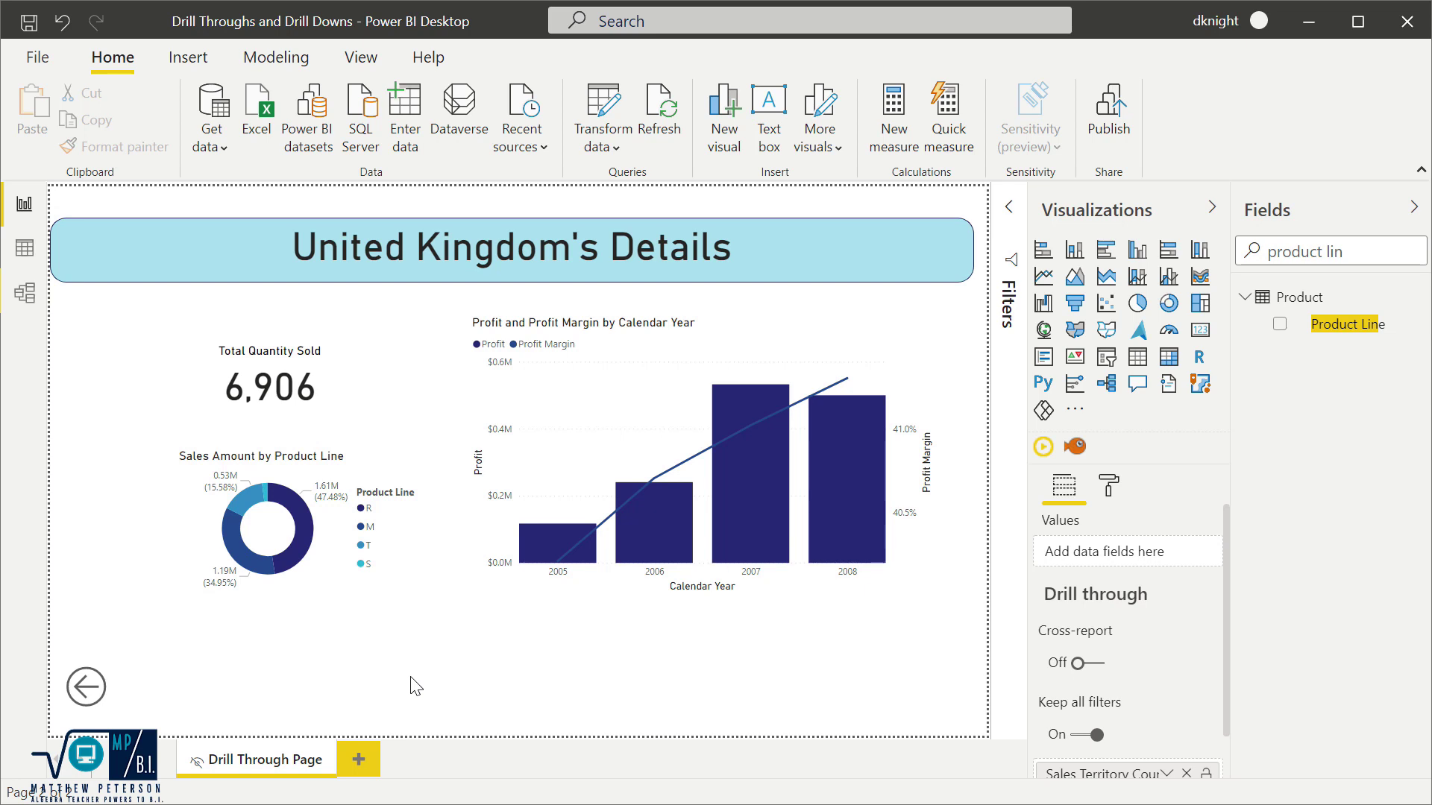
{"action": "left_click", "coordinate": [87, 687], "text": "ctrl"}
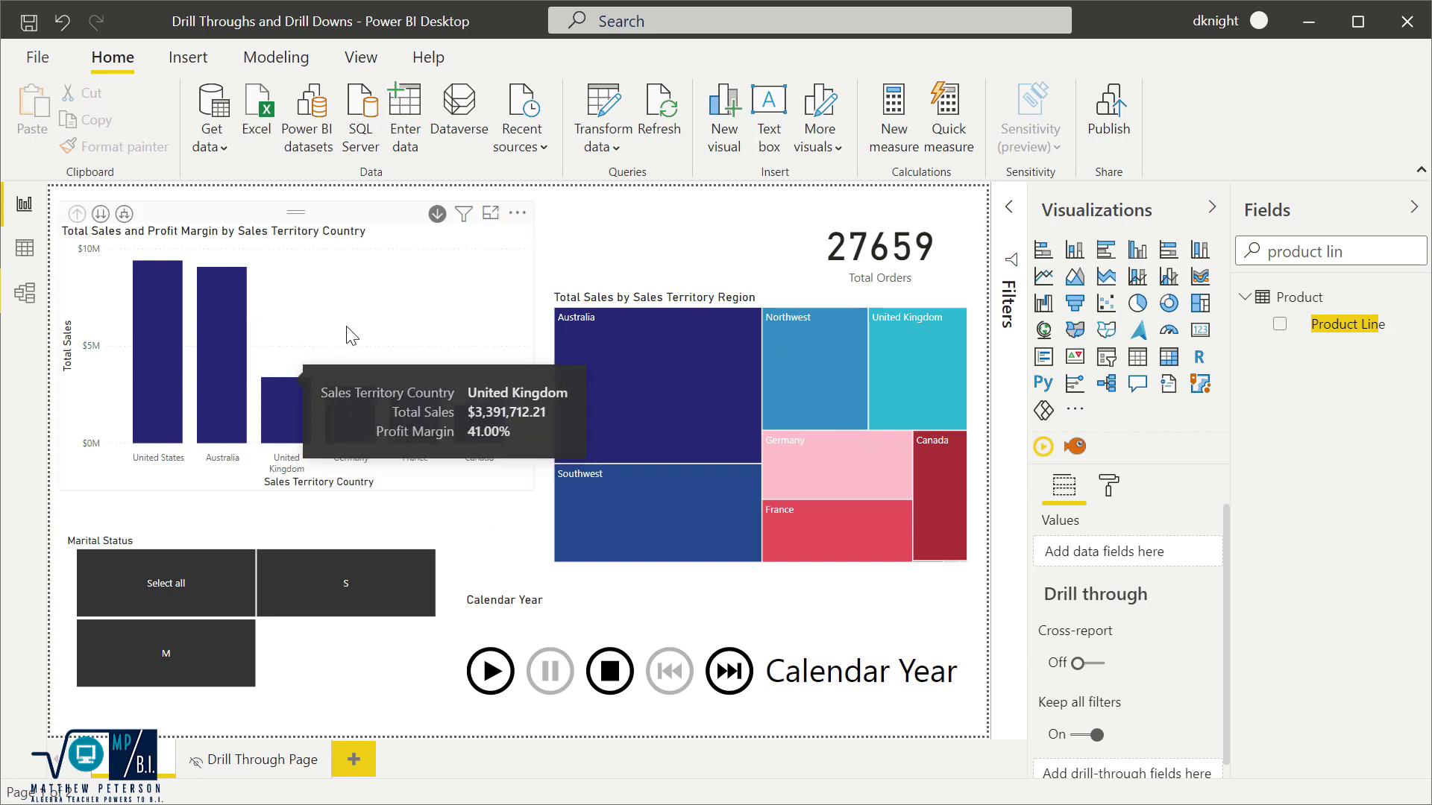
{"action": "left_click", "coordinate": [438, 214]}
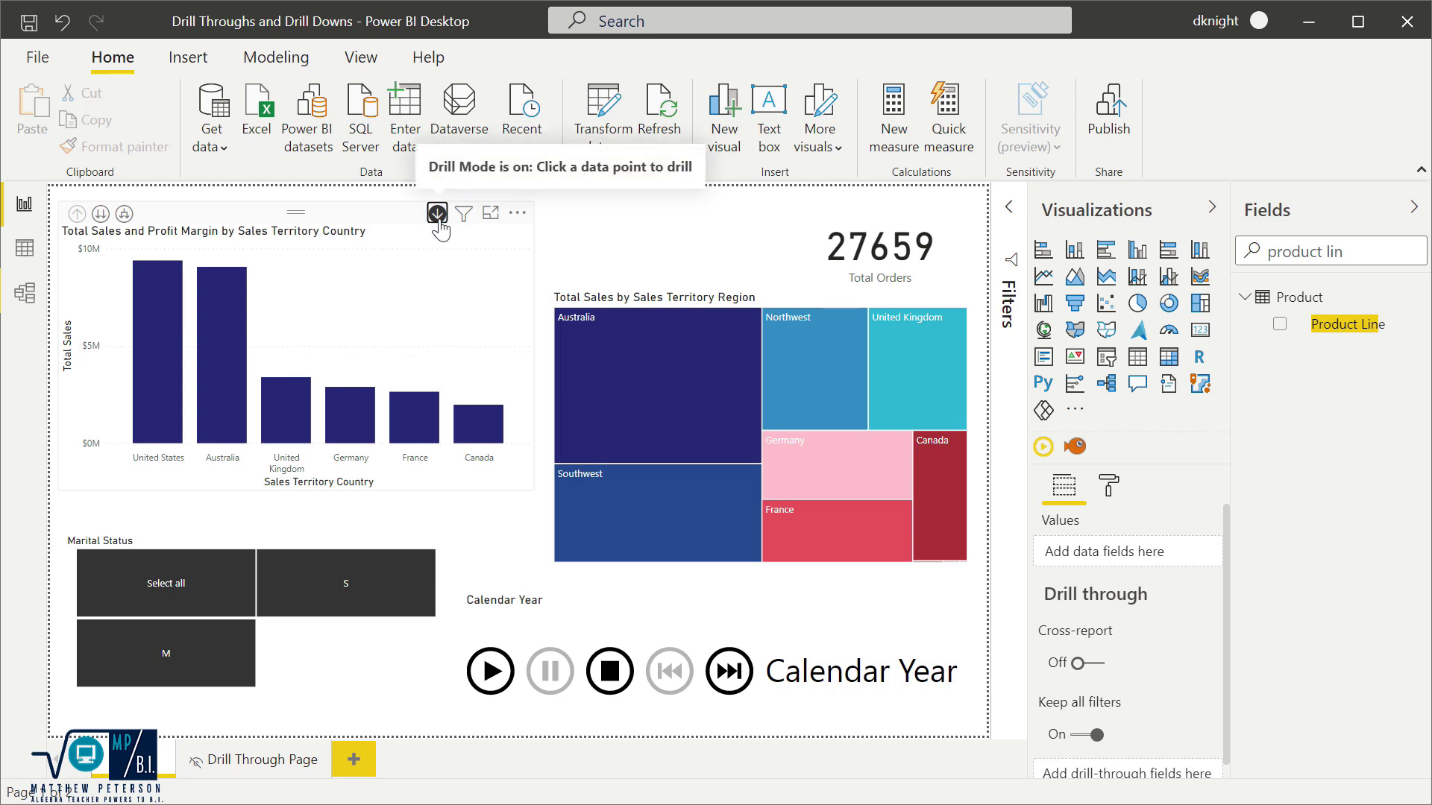
{"action": "left_click", "coordinate": [624, 233]}
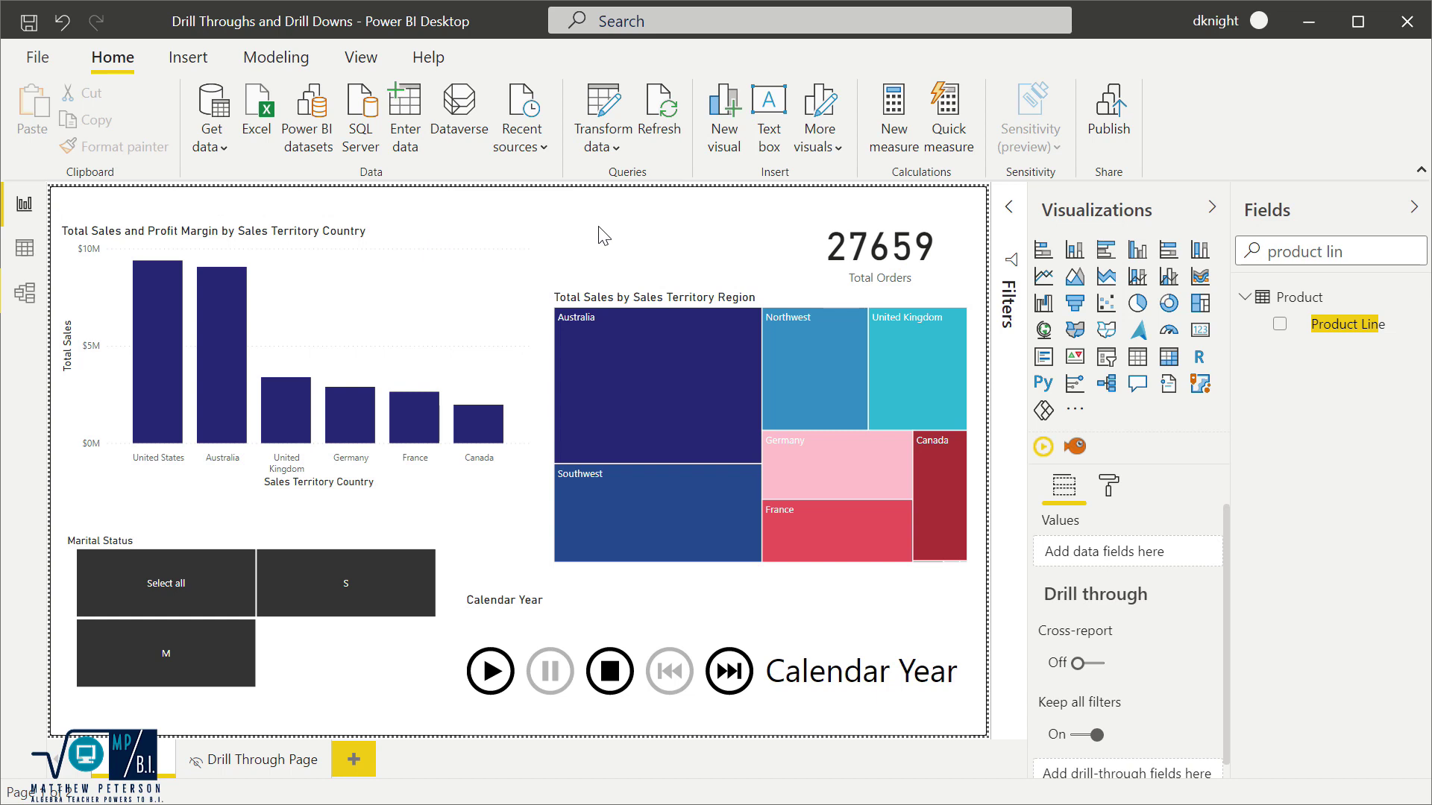
Tick 'Use modern visual tooltips with drill actions and updated styling' in Options > Current File > Report settings
{"action": "left_click", "coordinate": [36, 58]}
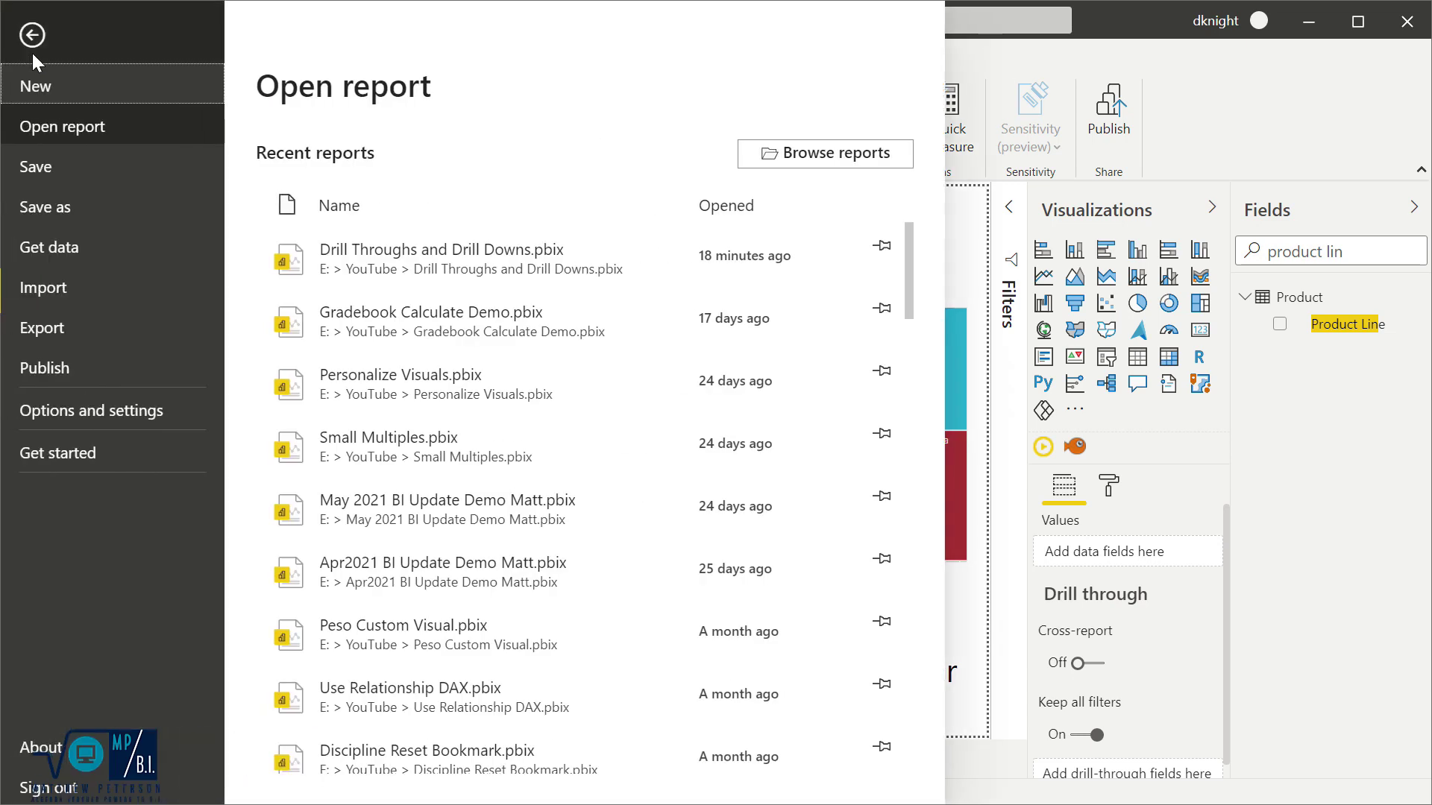
{"action": "left_click", "coordinate": [133, 418]}
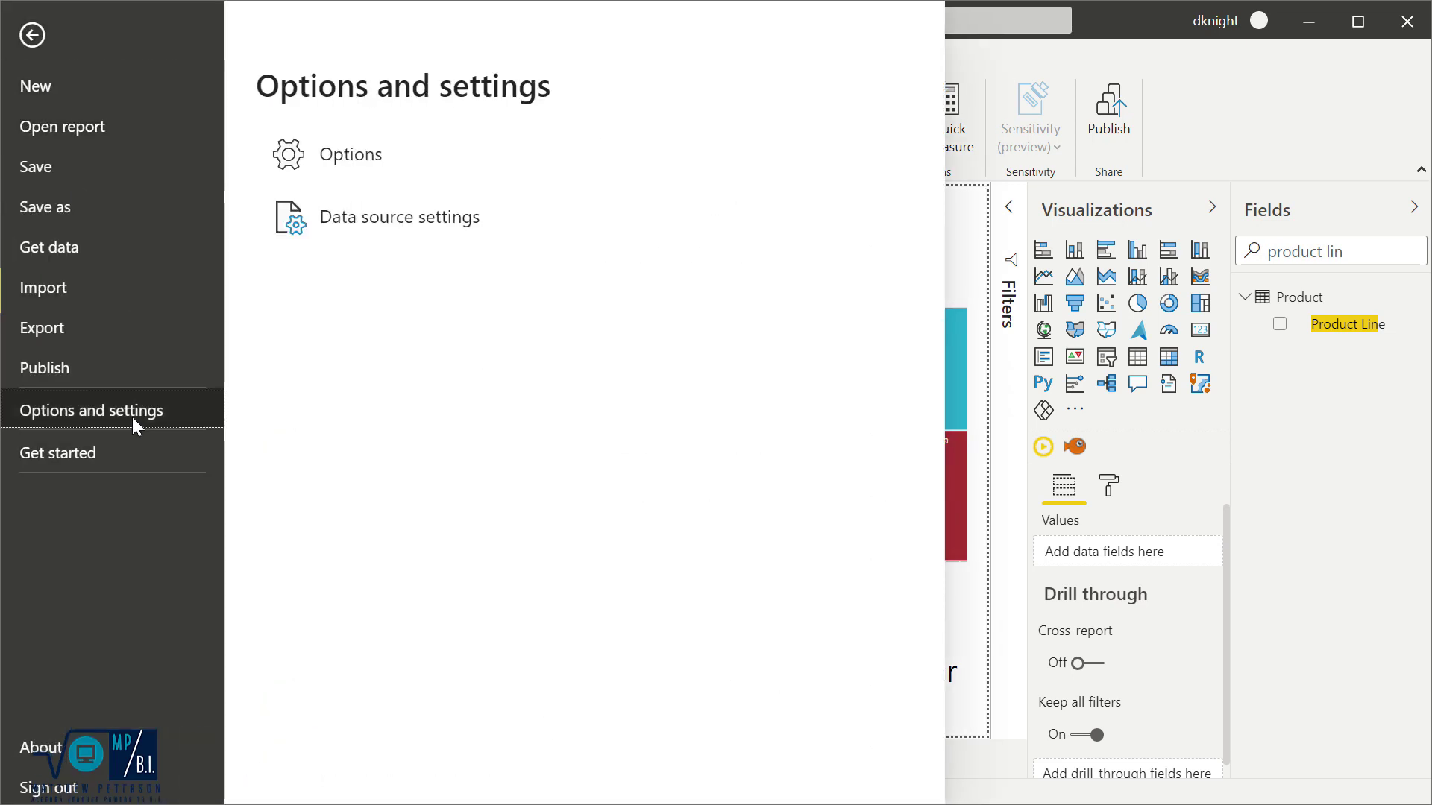
{"action": "left_click", "coordinate": [352, 152]}
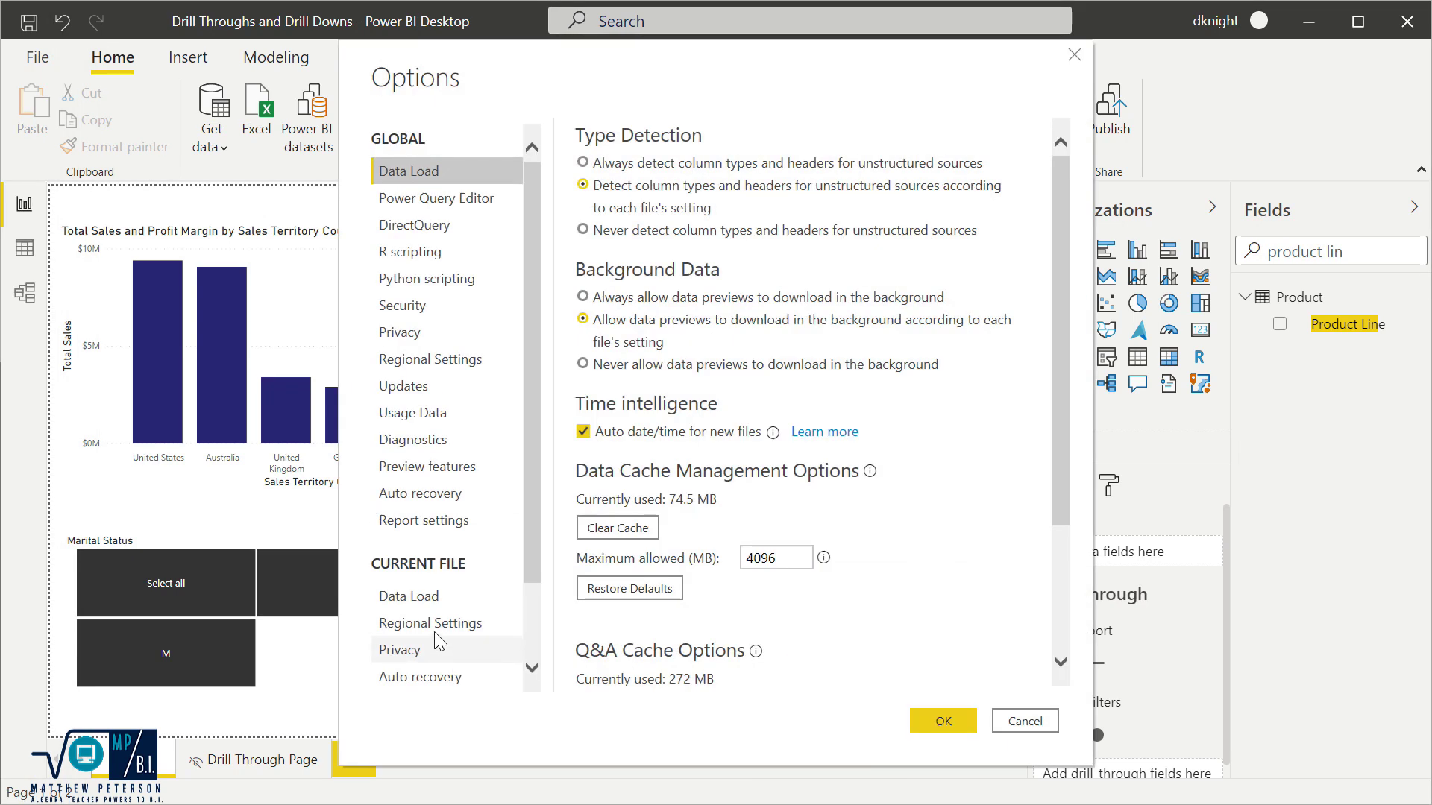
{"action": "left_click", "coordinate": [432, 468]}
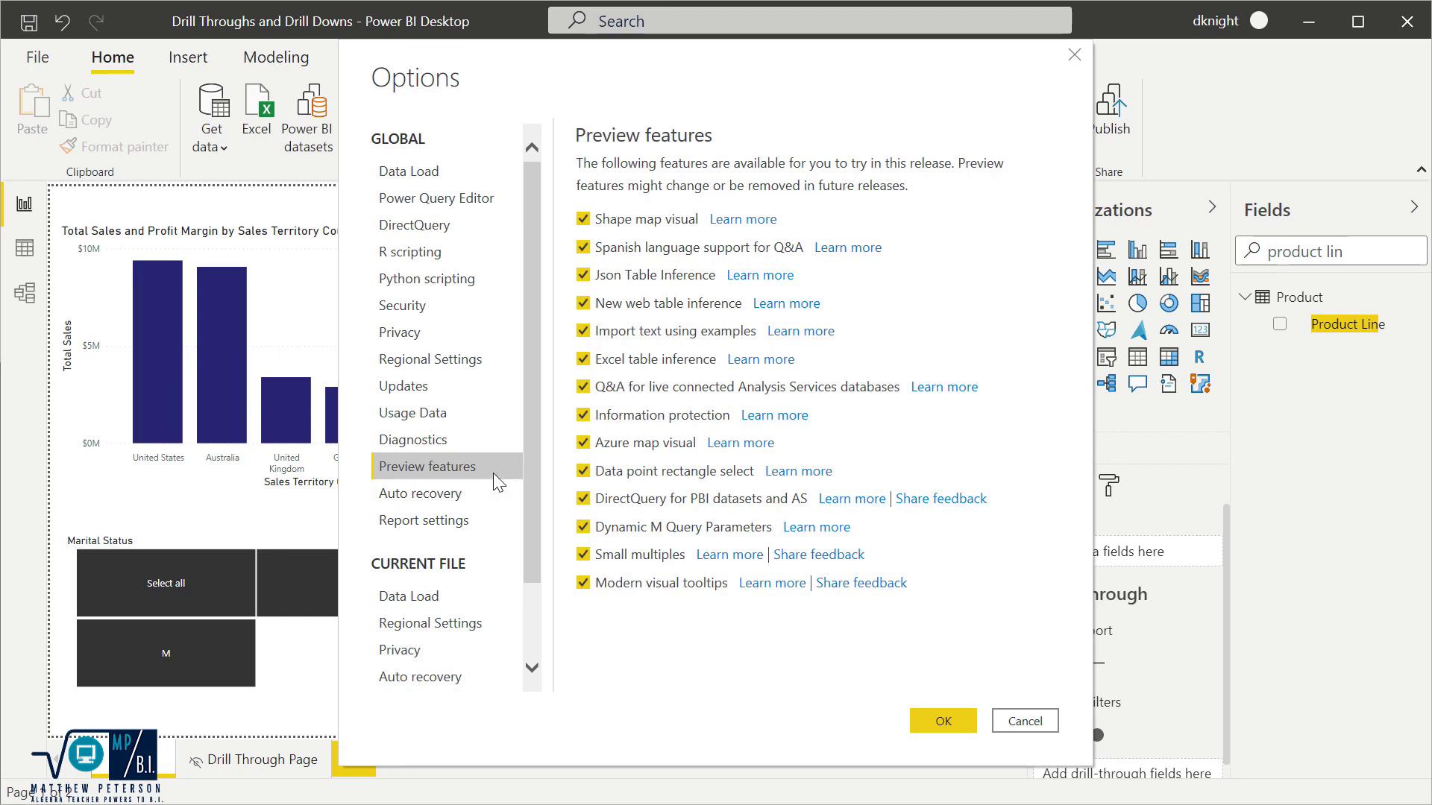
{"action": "left_click_drag", "start_coordinate": [531, 474], "coordinate": [530, 577]}
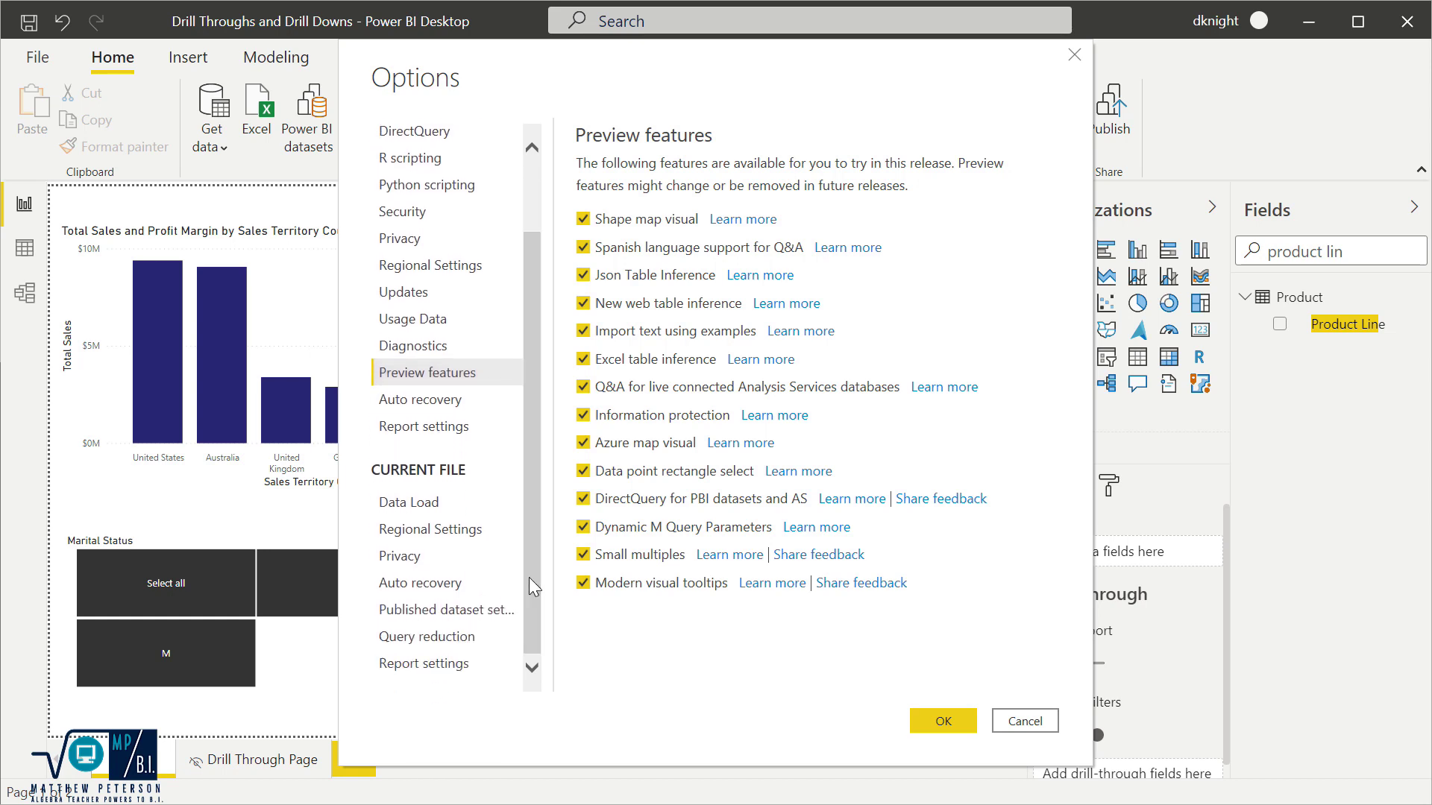
{"action": "left_click", "coordinate": [406, 664]}
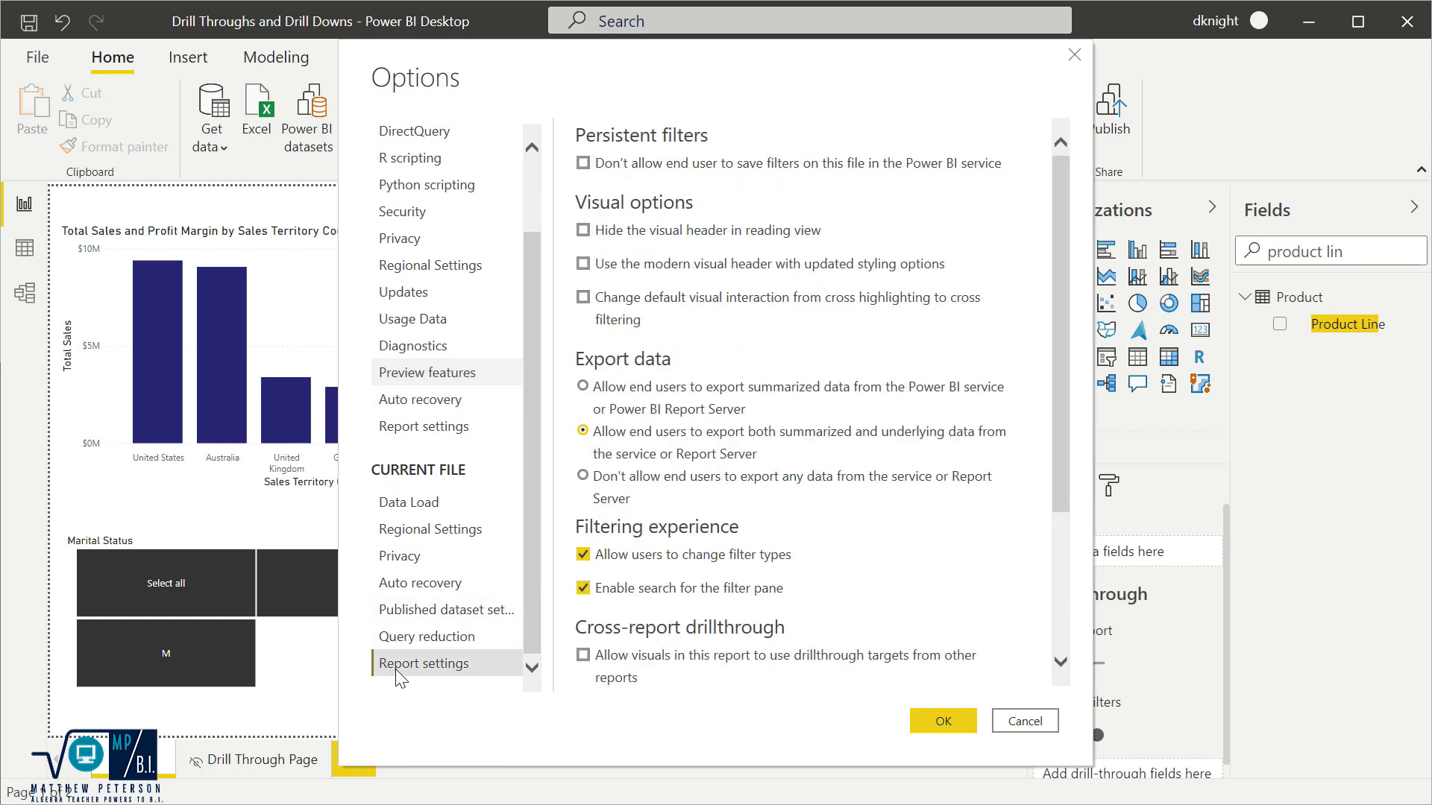
{"action": "scroll", "coordinate": [778, 505], "scroll_direction": "down", "scroll_amount": 3}
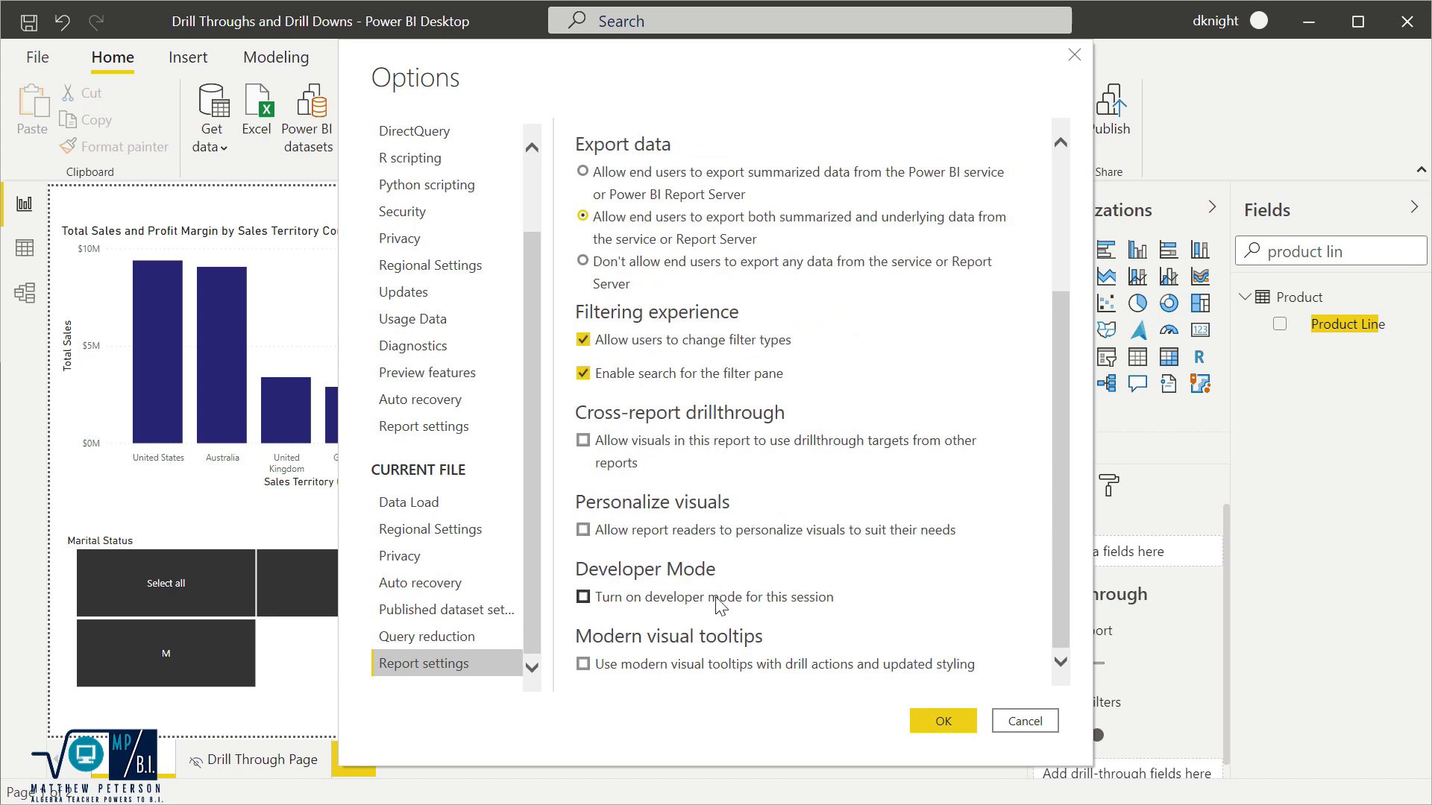
{"action": "left_click", "coordinate": [583, 664]}
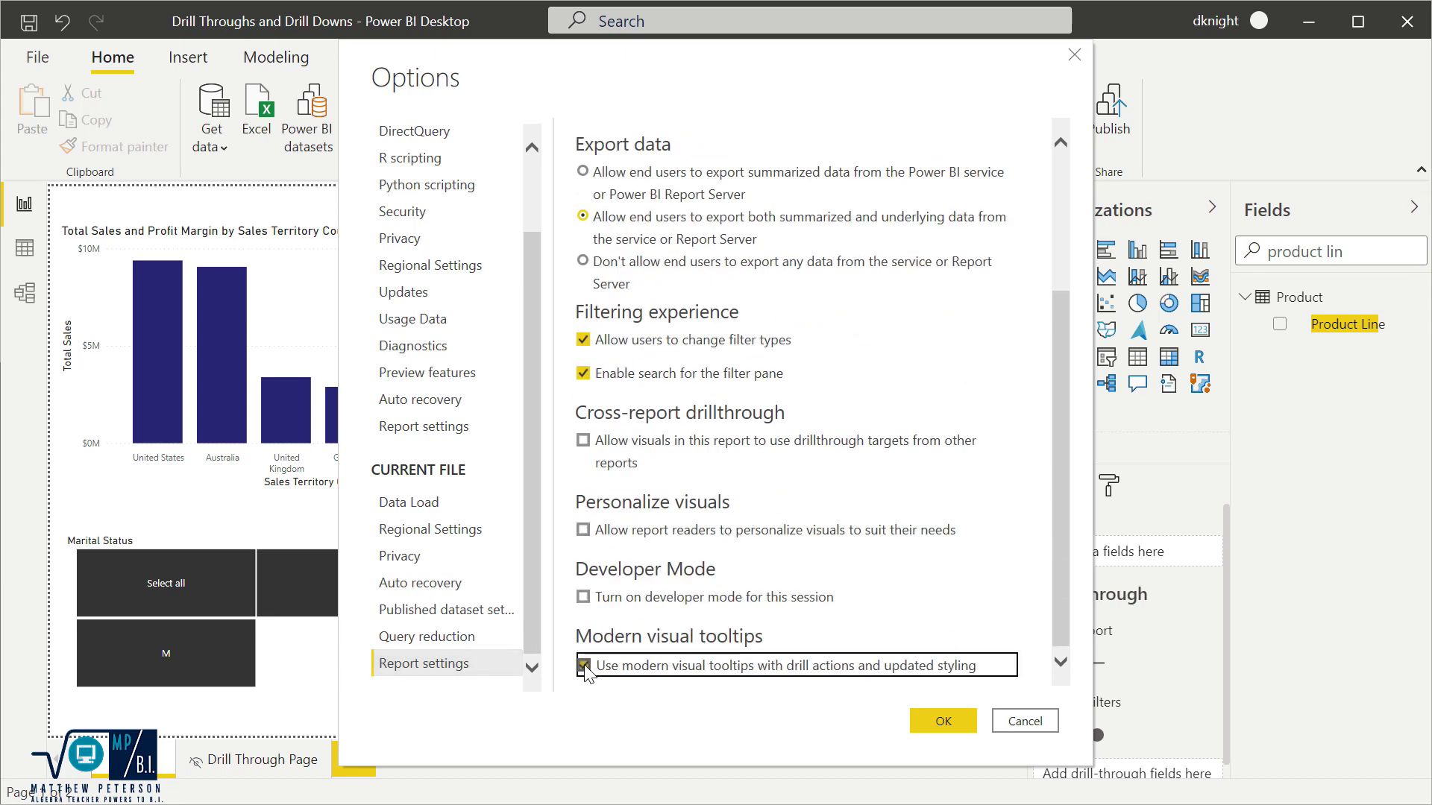
{"action": "left_click", "coordinate": [942, 721]}
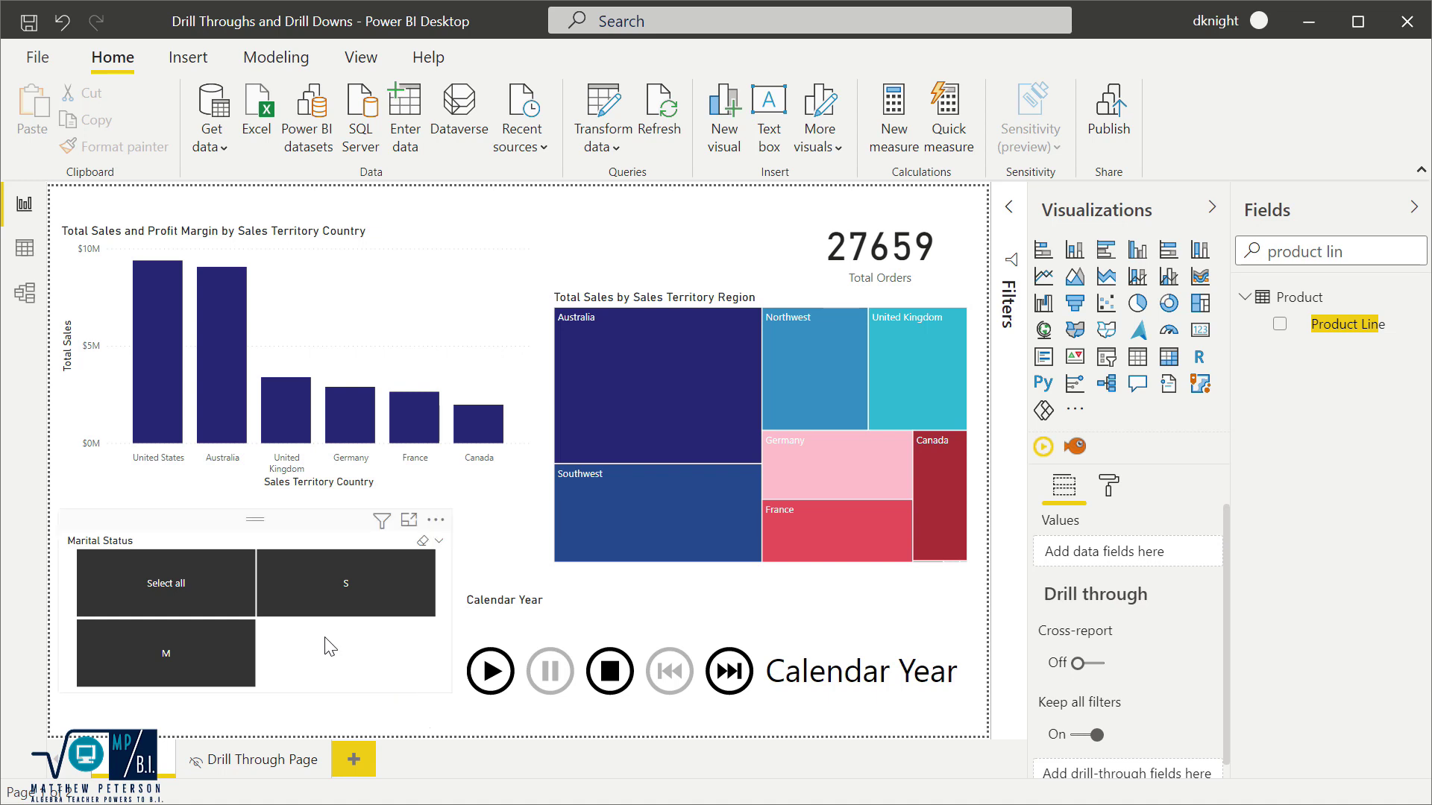
{"action": "mouse_move", "coordinate": [224, 317]}
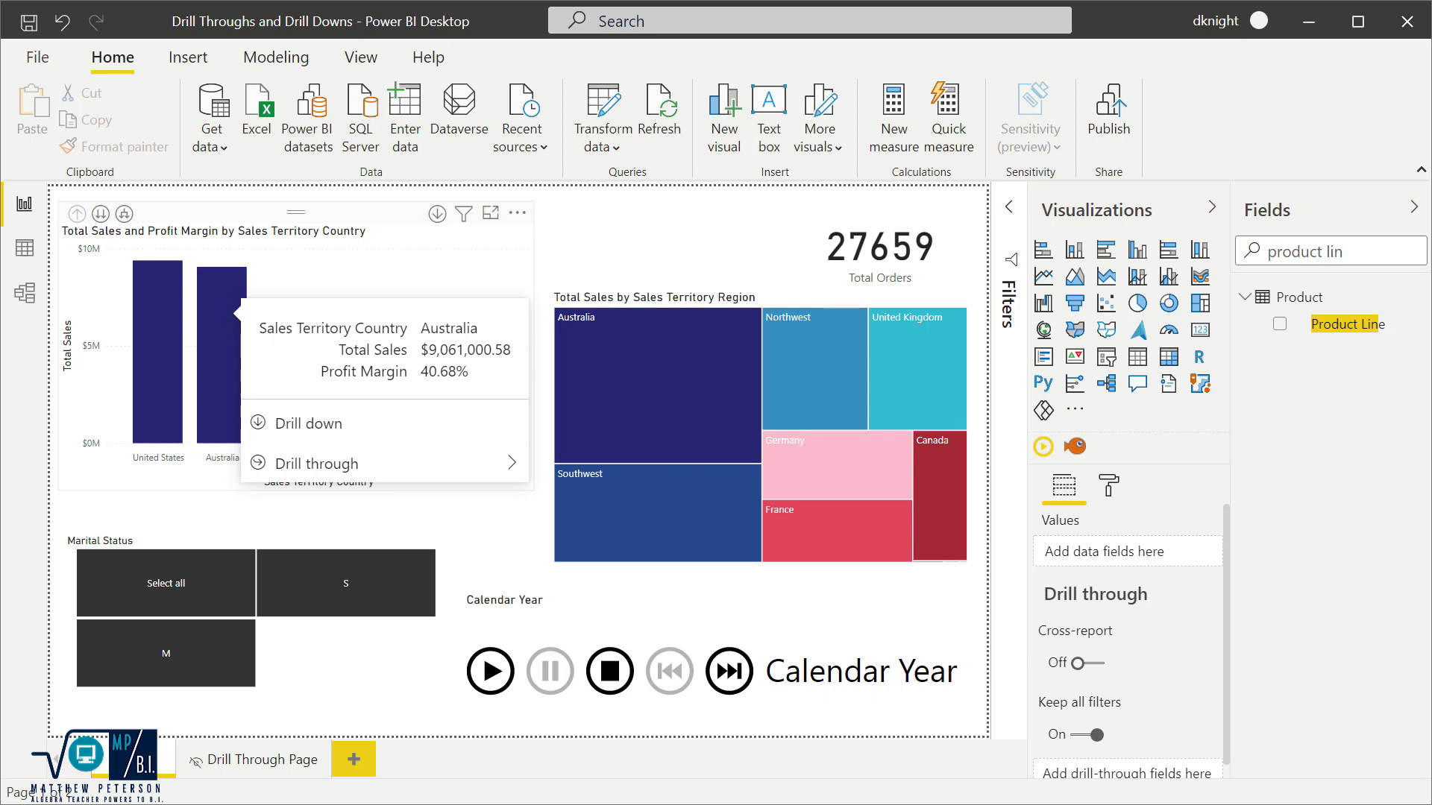
{"action": "left_click_drag", "start_coordinate": [244, 406], "coordinate": [386, 445]}
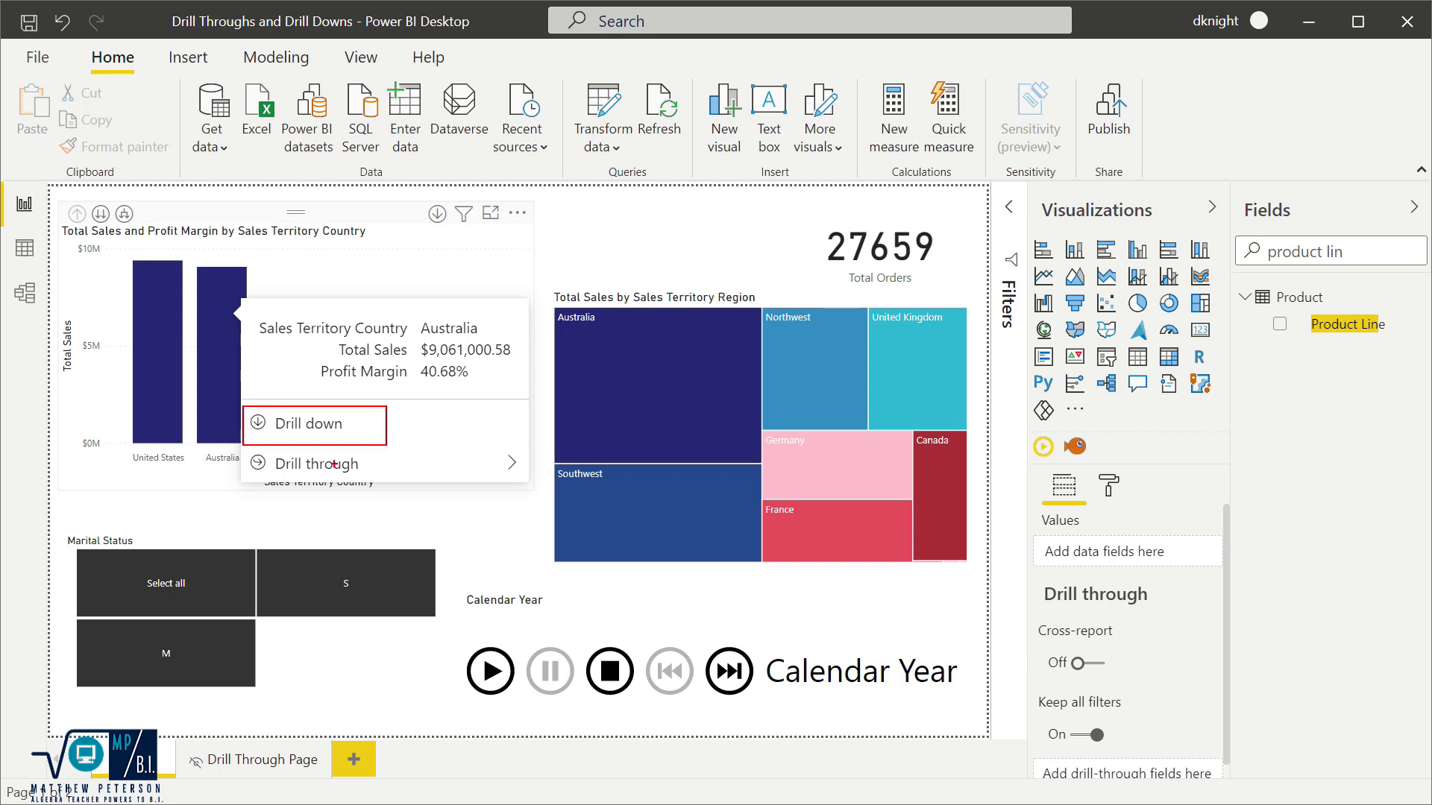
{"action": "mouse_move", "coordinate": [242, 449]}
{"action": "left_mouse_down"}
{"action": "mouse_move", "coordinate": [257, 469]}
{"action": "mouse_move", "coordinate": [398, 488]}
{"action": "mouse_move", "coordinate": [390, 477]}
{"action": "left_mouse_up"}
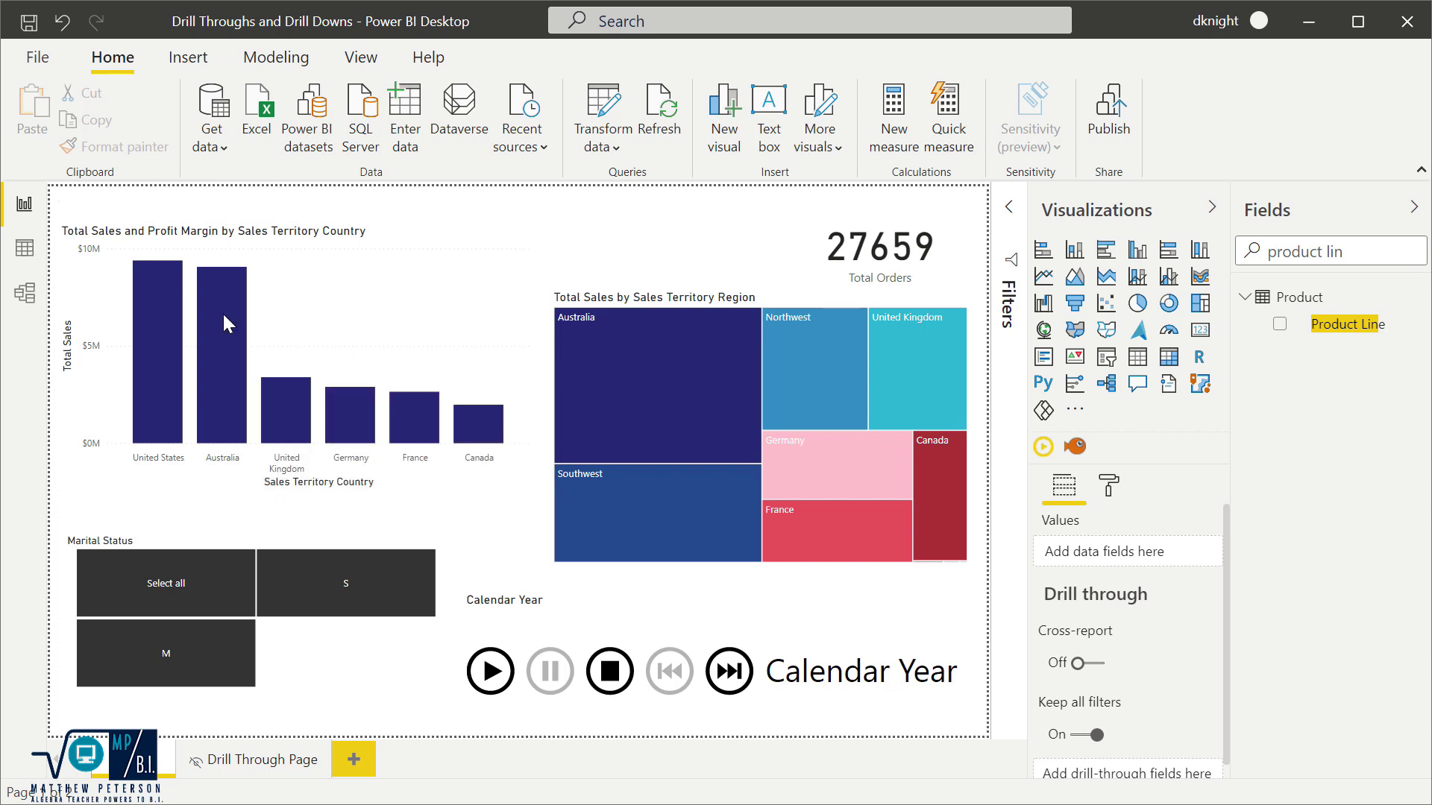
{"action": "mouse_move", "coordinate": [230, 378]}
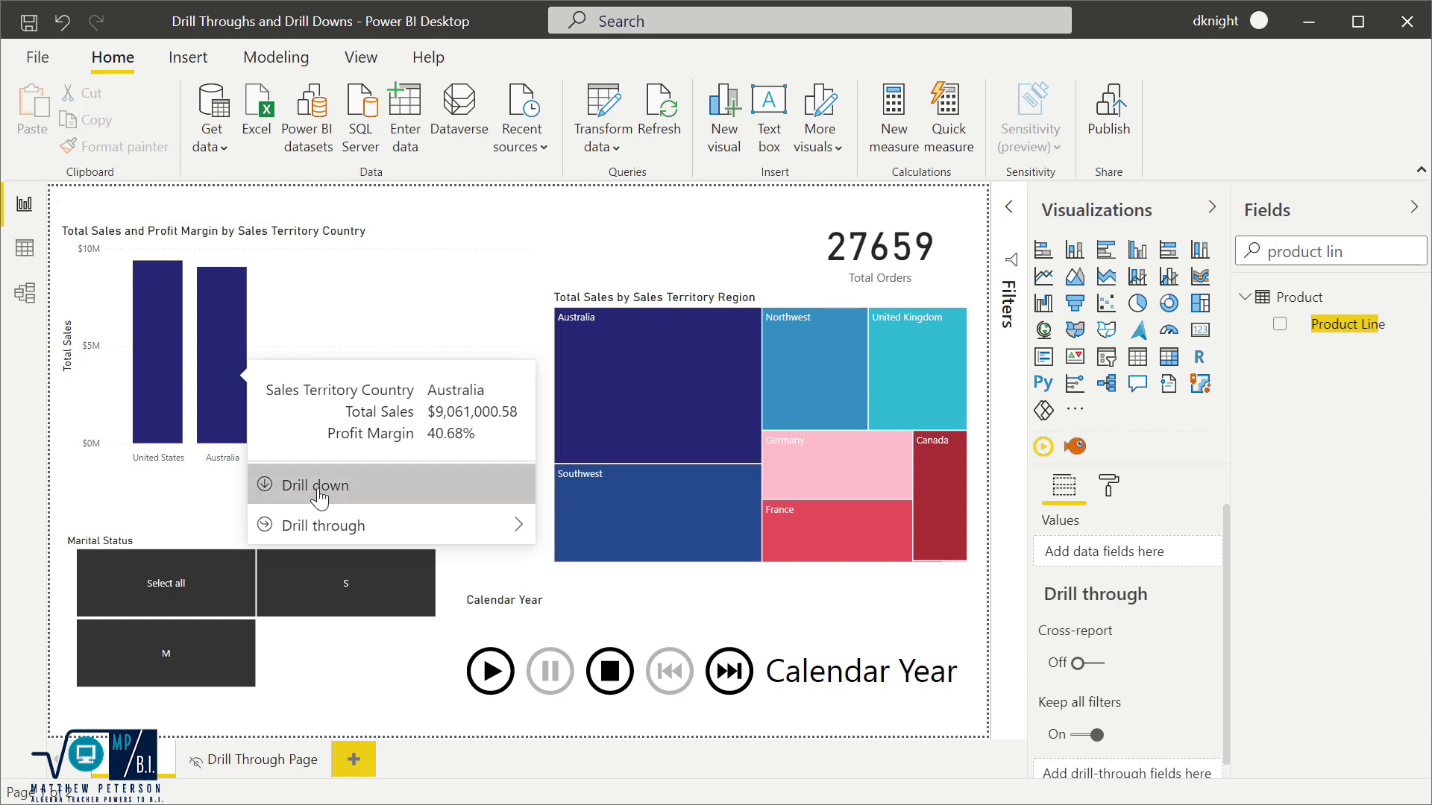
{"action": "left_click", "coordinate": [319, 486]}
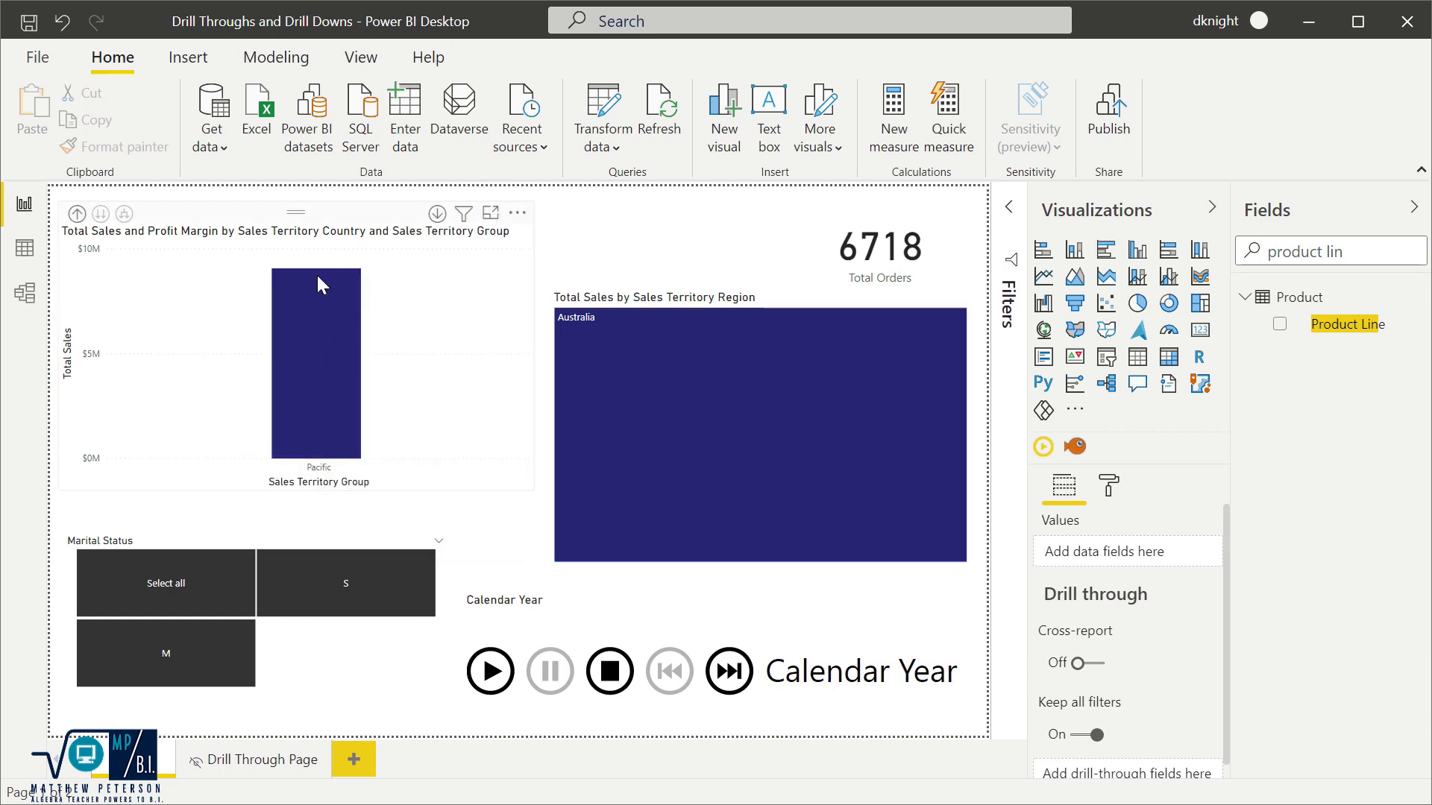
{"action": "mouse_move", "coordinate": [342, 455]}
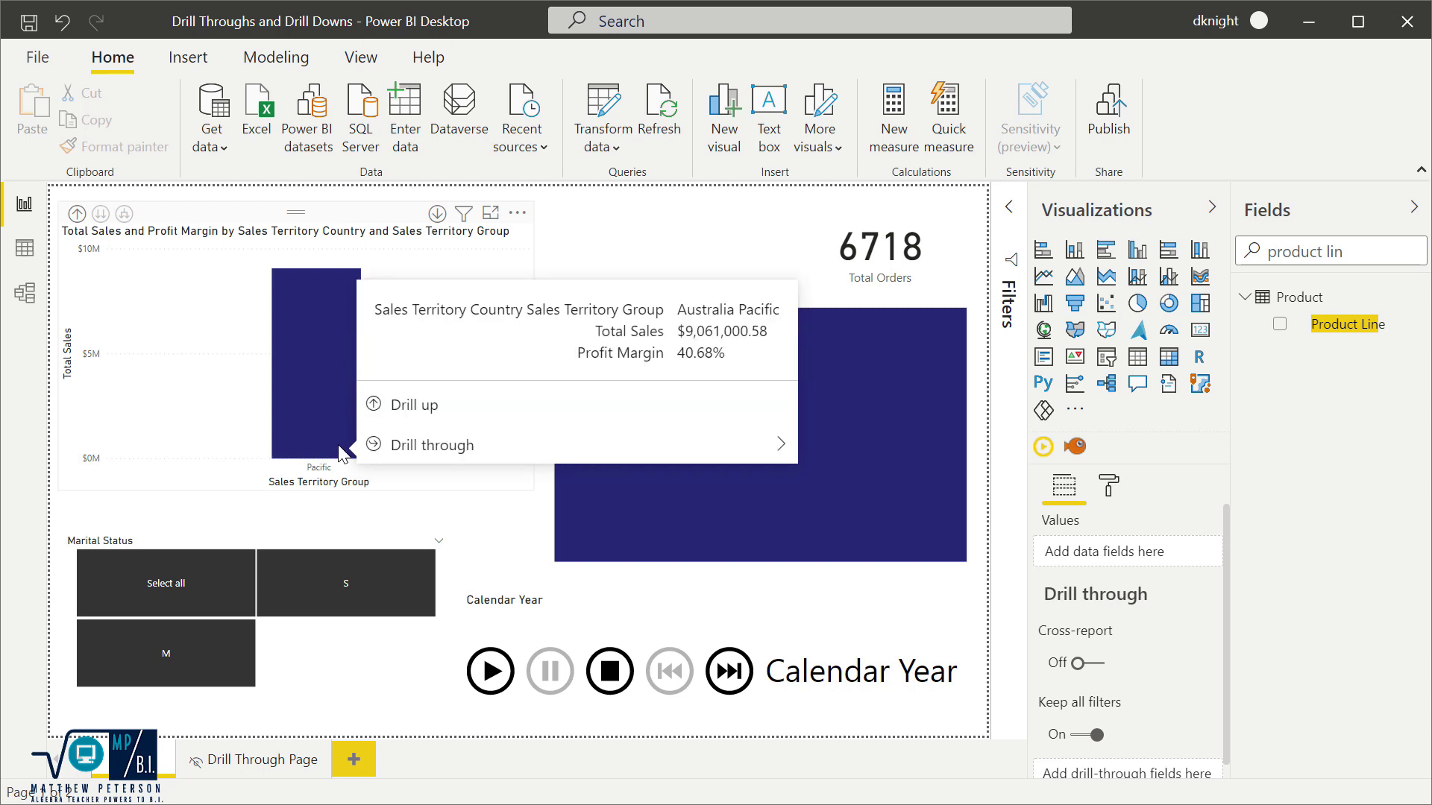
{"action": "left_click", "coordinate": [382, 418]}
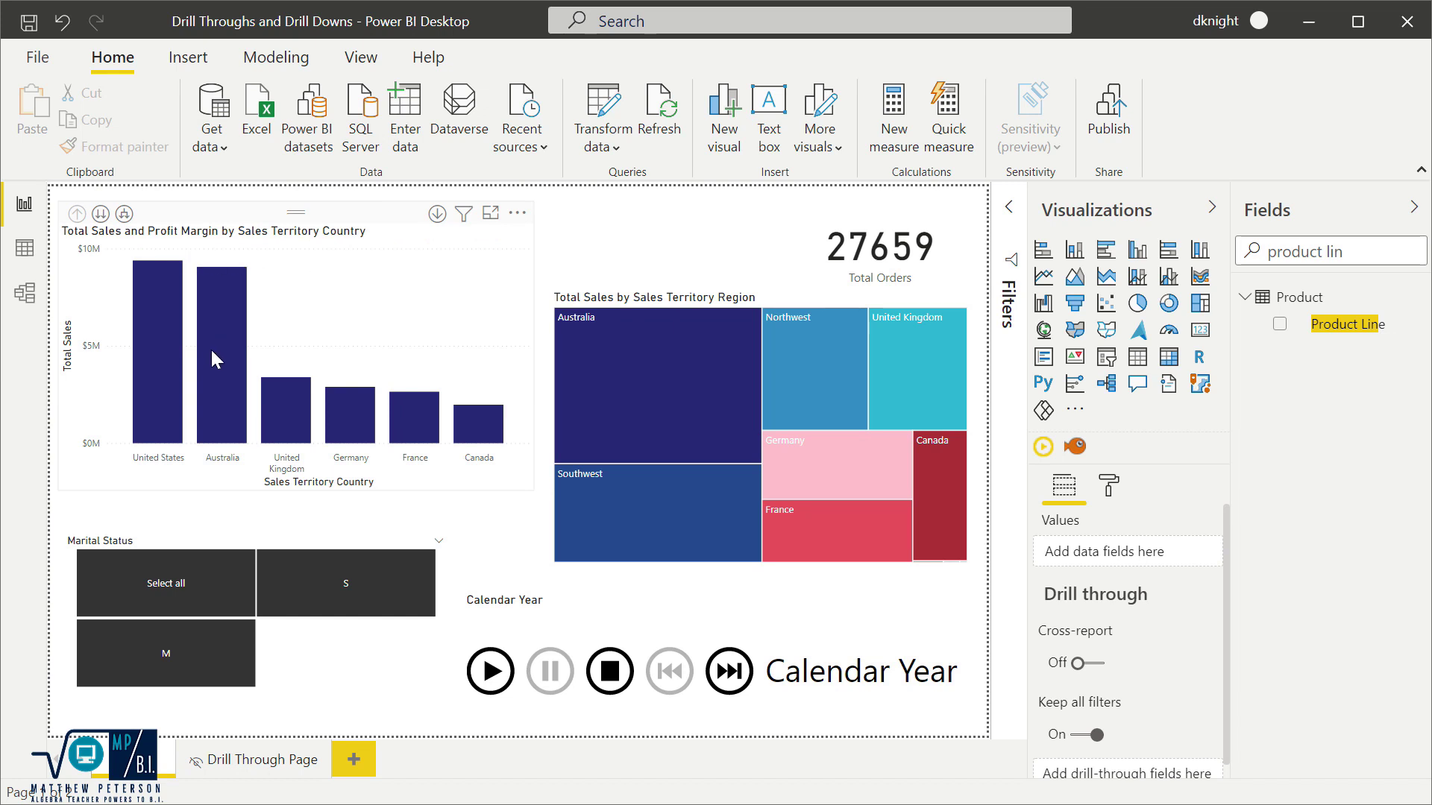
Use the Australia column's tooltip to drill through to the Australia's Details page
{"action": "mouse_move", "coordinate": [223, 371]}
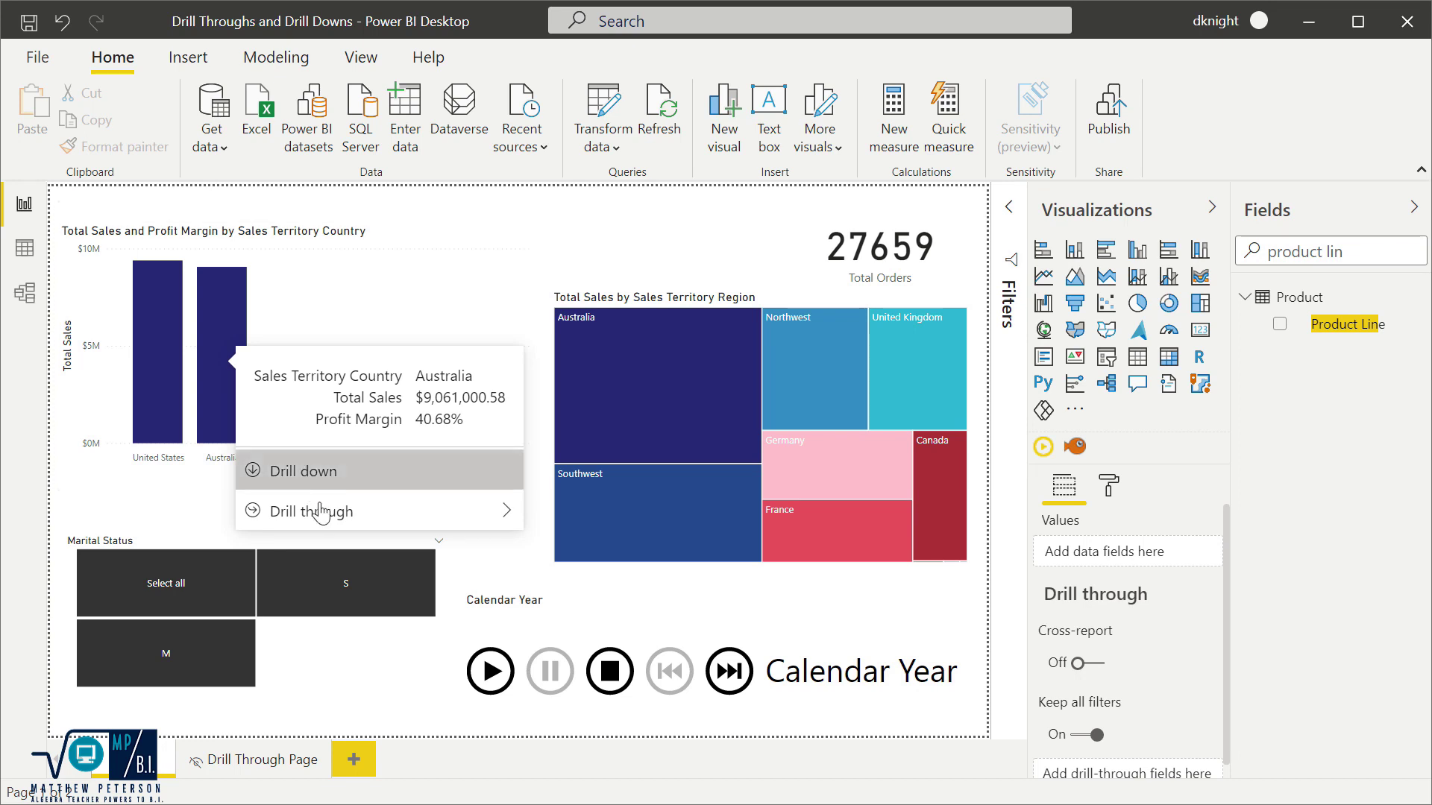
{"action": "mouse_move", "coordinate": [326, 514]}
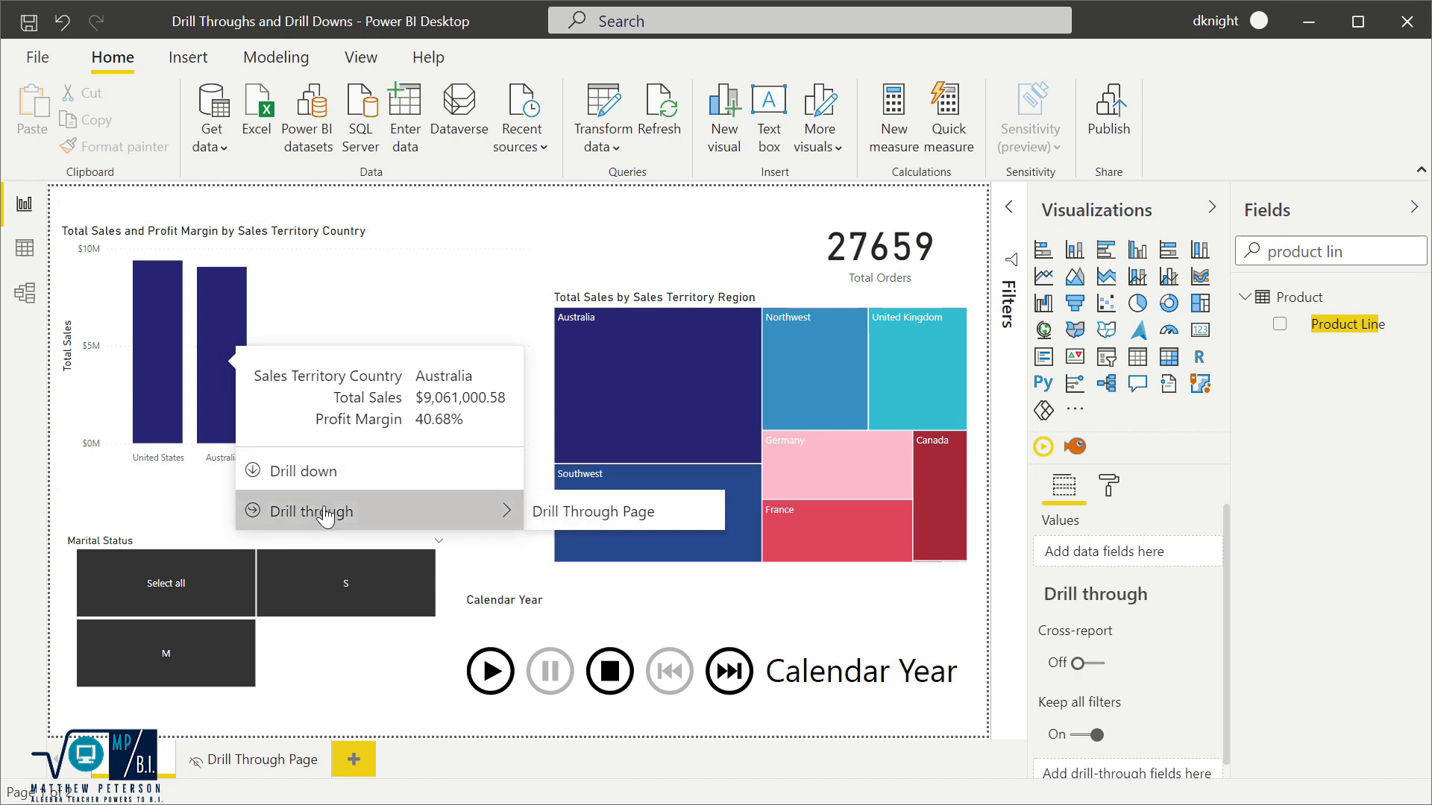
{"action": "left_click", "coordinate": [582, 515]}
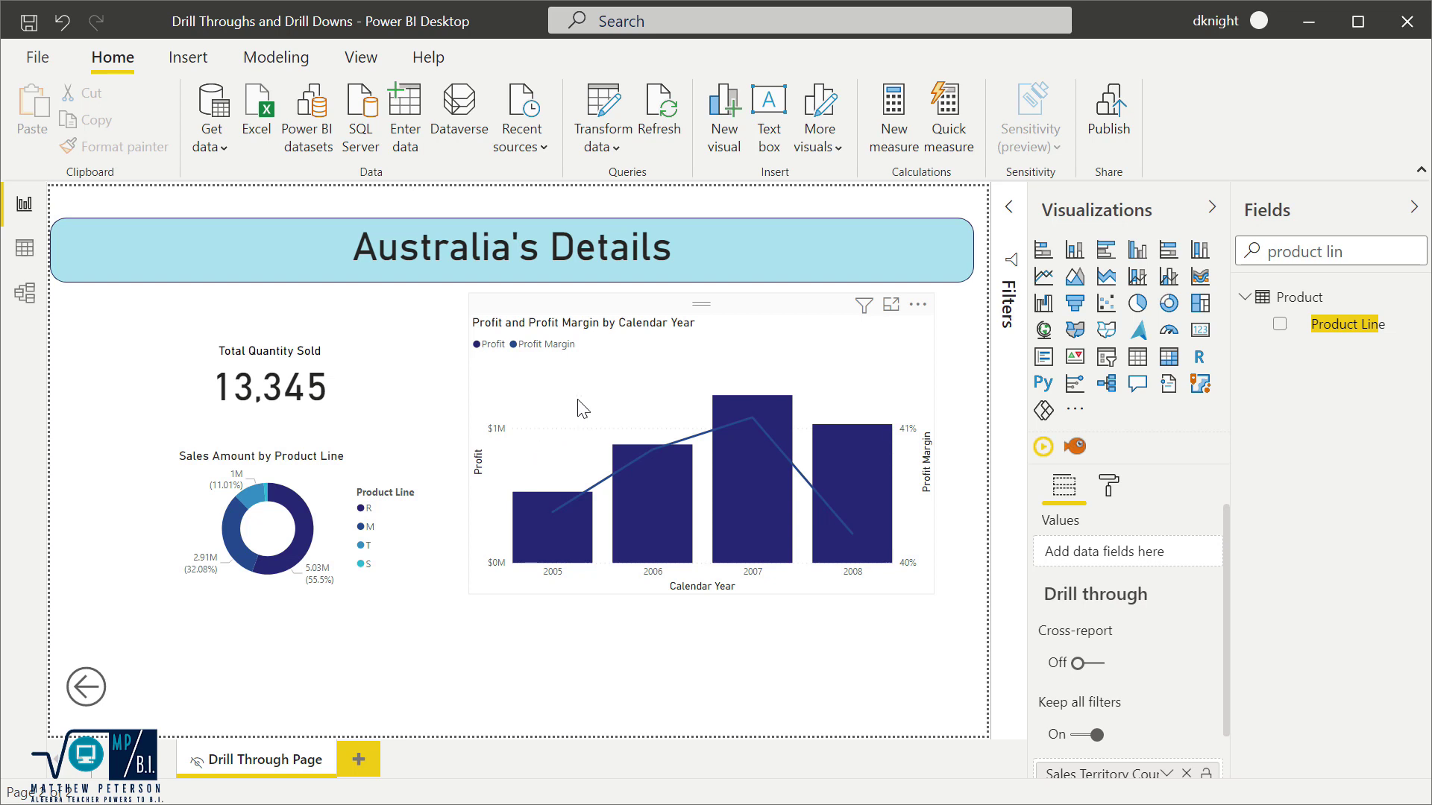
Select the title card and search the Fields pane for 'dril' to view the Drill Down State measure's DAX
{"action": "left_click", "coordinate": [611, 246]}
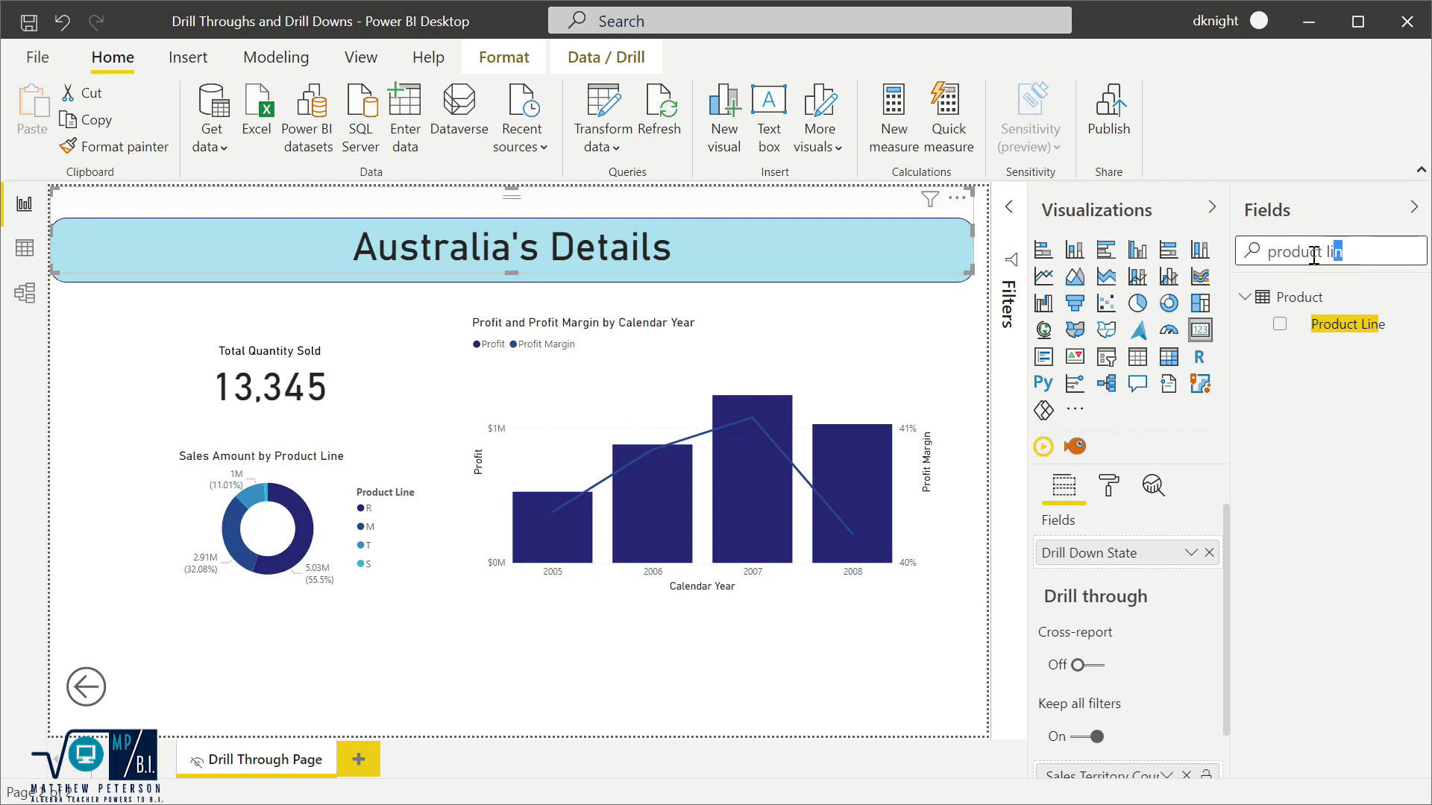
{"action": "left_click_drag", "start_coordinate": [1333, 253], "coordinate": [1242, 254]}
{"action": "key", "text": "BackSpace"}
{"action": "type", "text": "dril"}
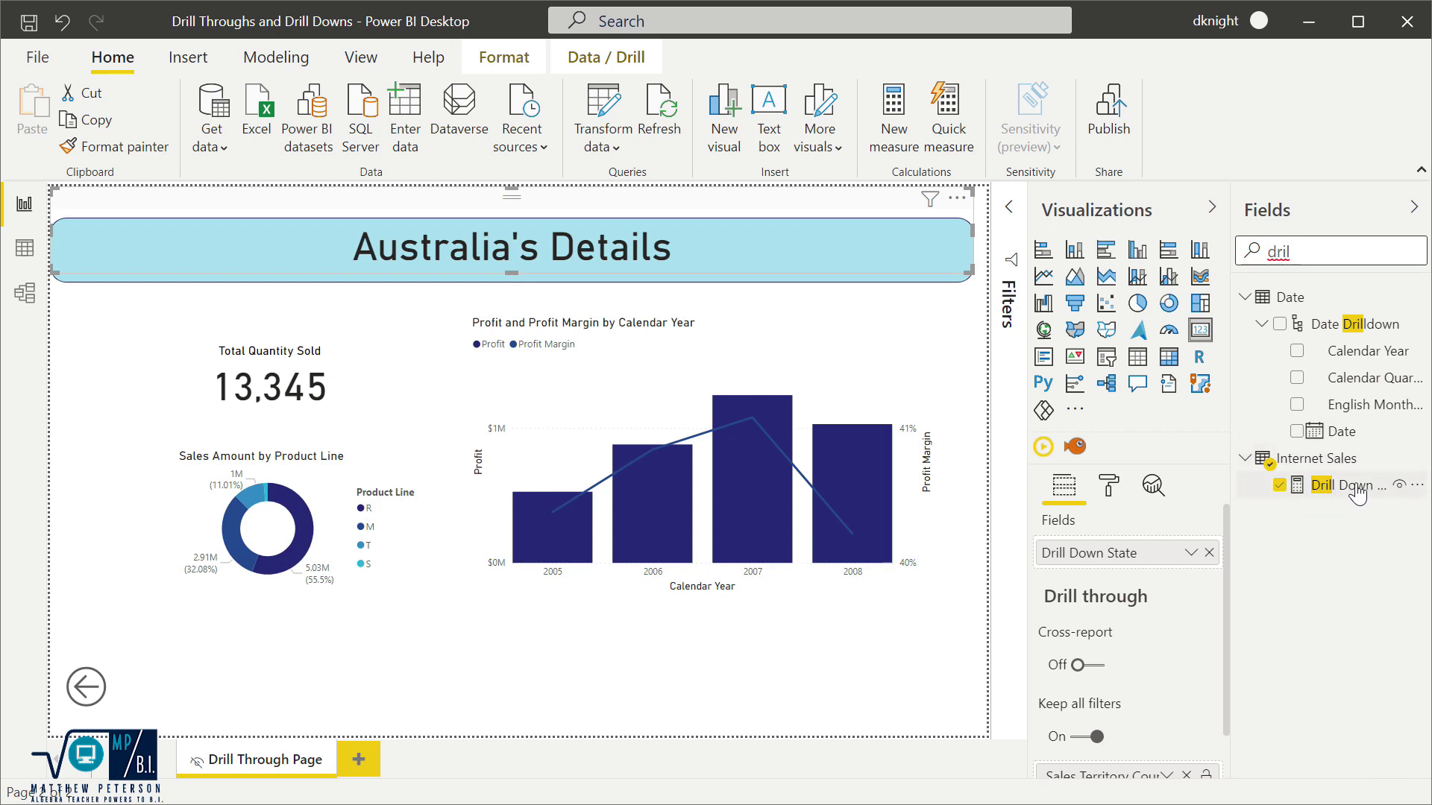
{"action": "left_click", "coordinate": [1342, 486]}
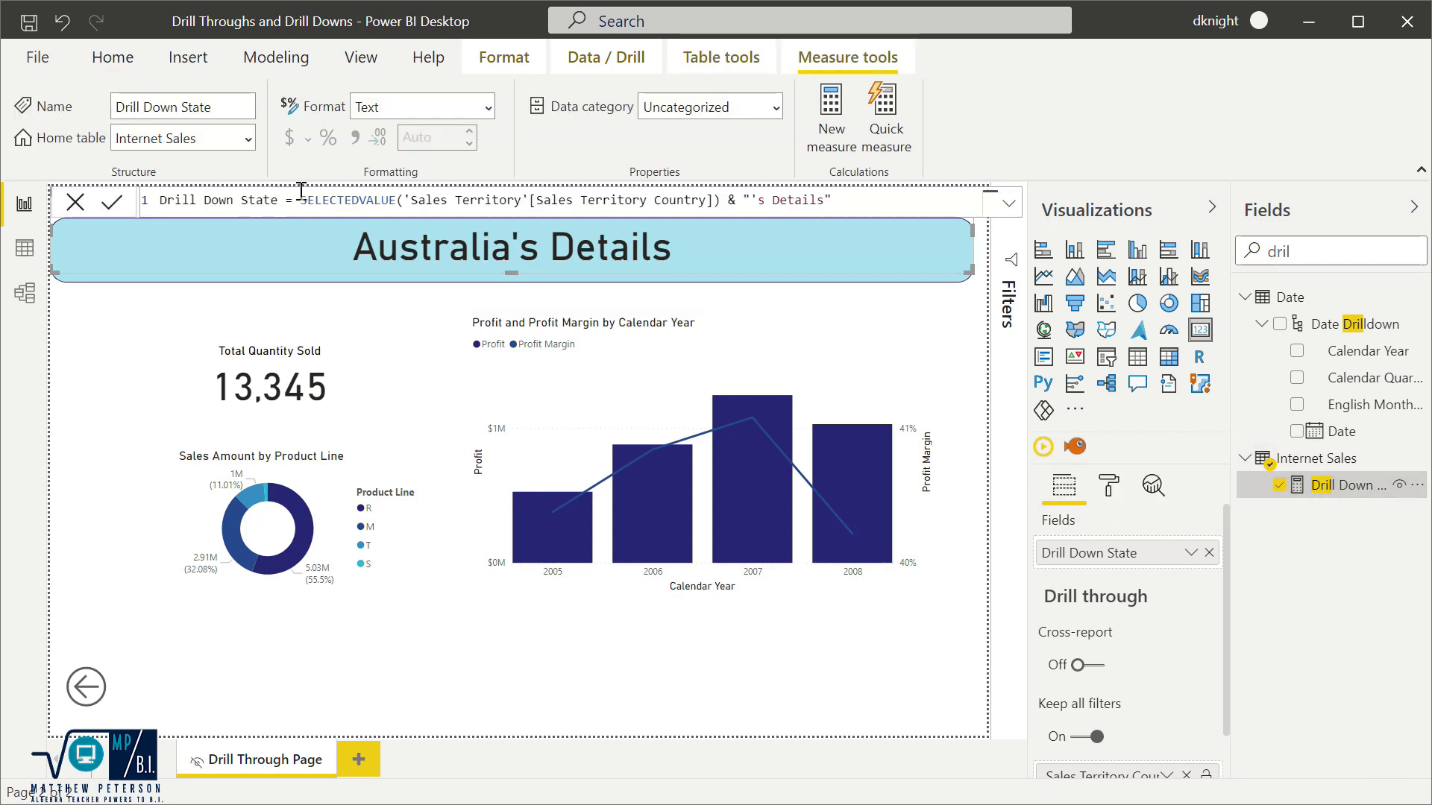
{"action": "scroll", "coordinate": [299, 197], "scroll_direction": "up", "scroll_amount": 1, "text": "ctrl"}
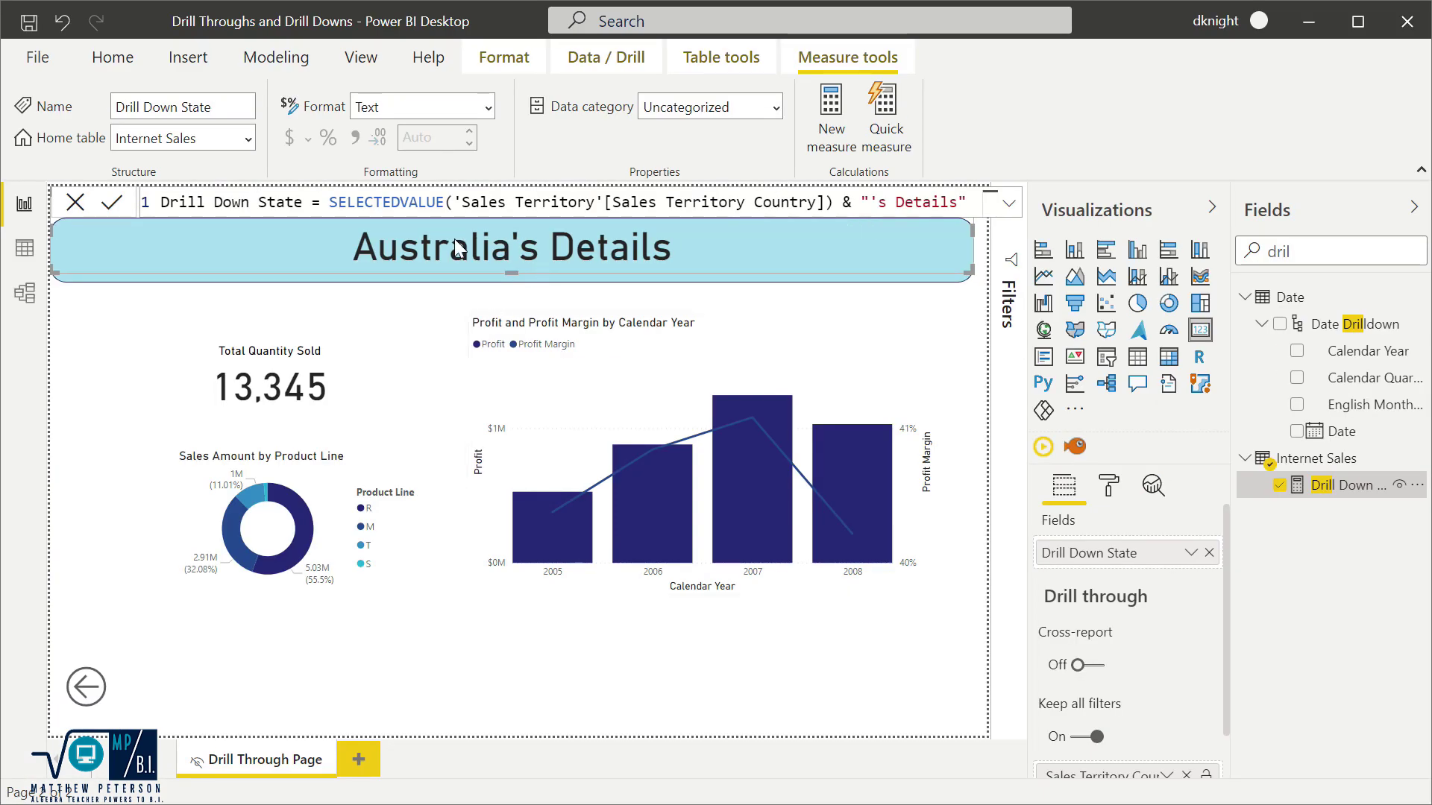
Go back to the main report and drill through from the Canada column to Canada's Details
{"action": "left_click", "coordinate": [80, 695], "text": "ctrl"}
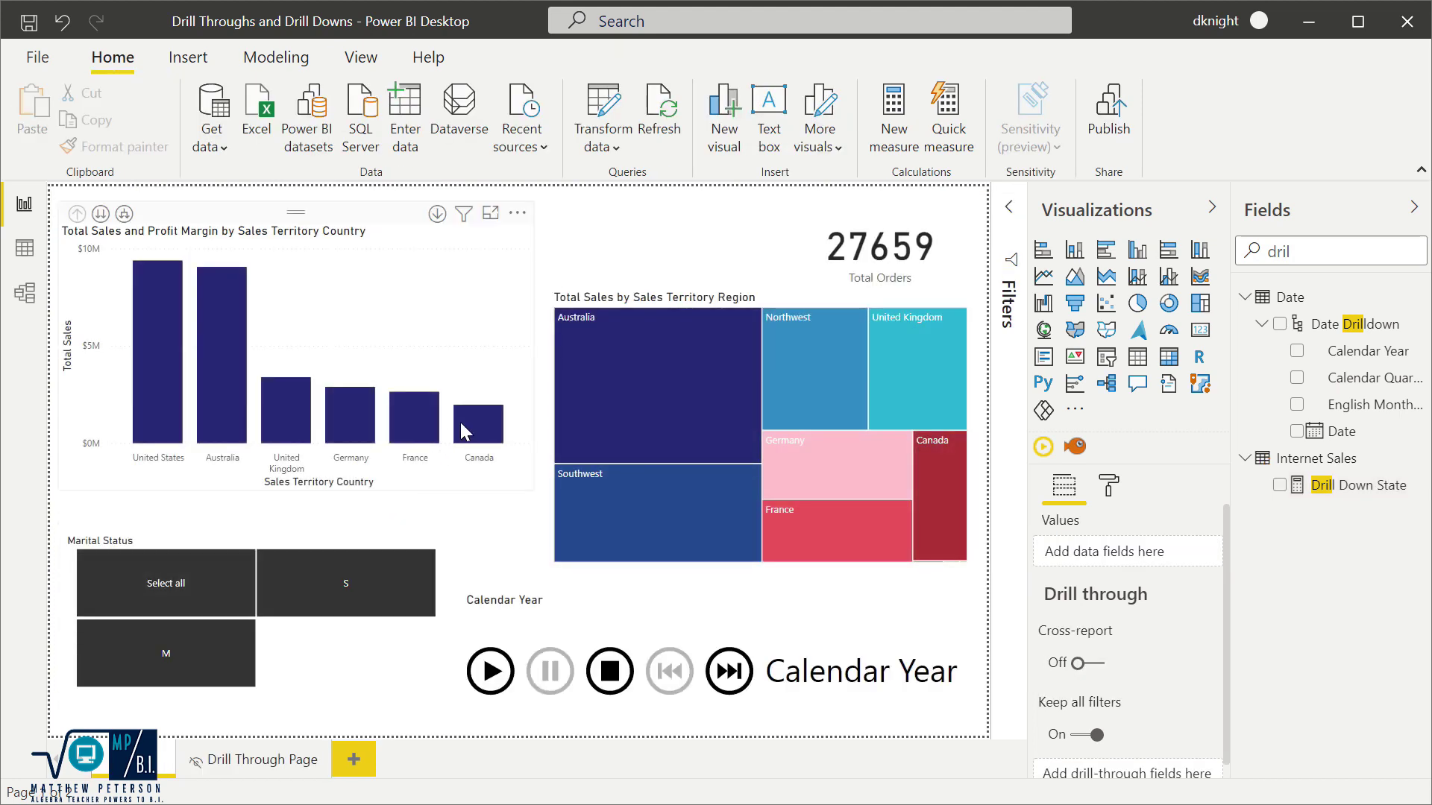
{"action": "right_click", "coordinate": [462, 431]}
{"action": "mouse_move", "coordinate": [519, 426]}
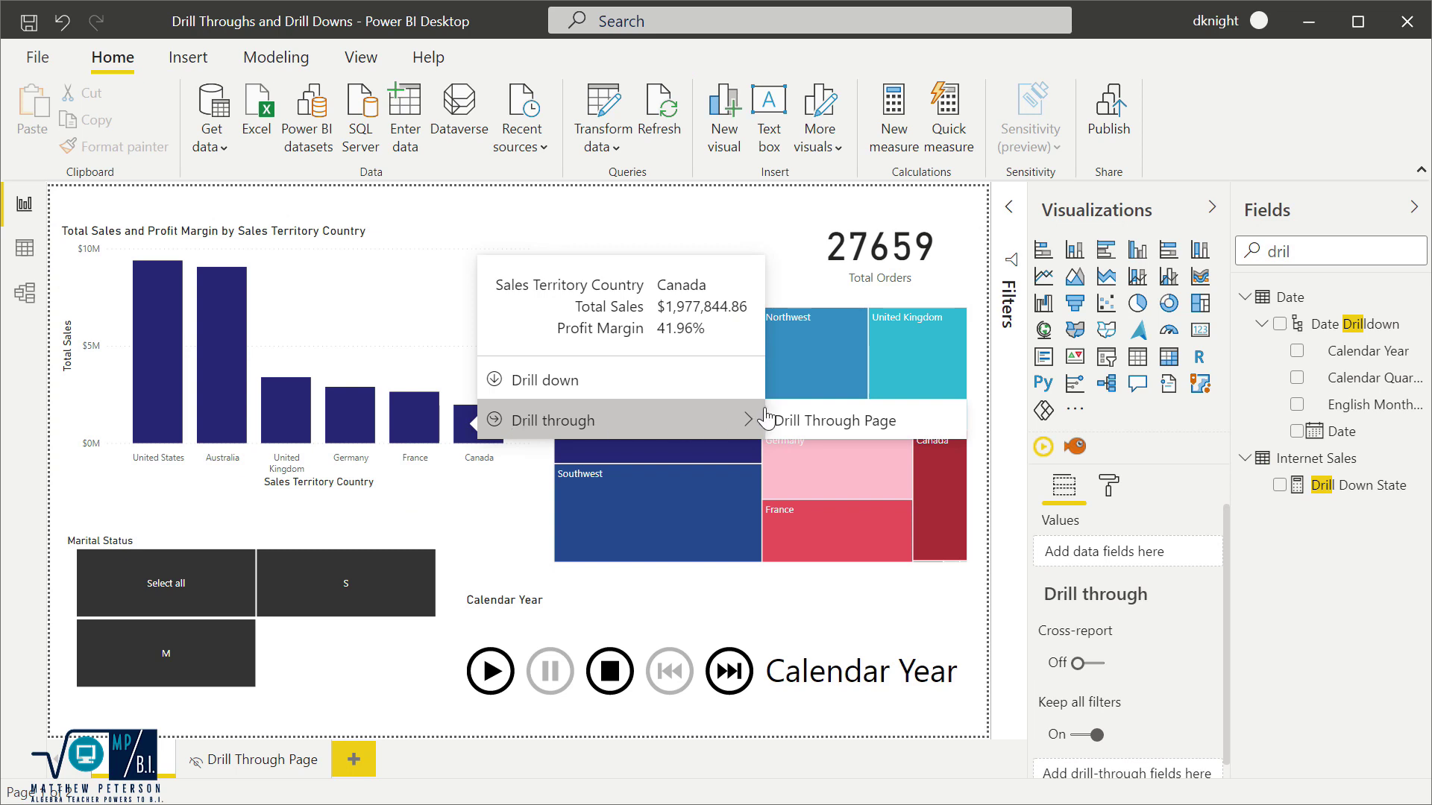
{"action": "left_click", "coordinate": [818, 421]}
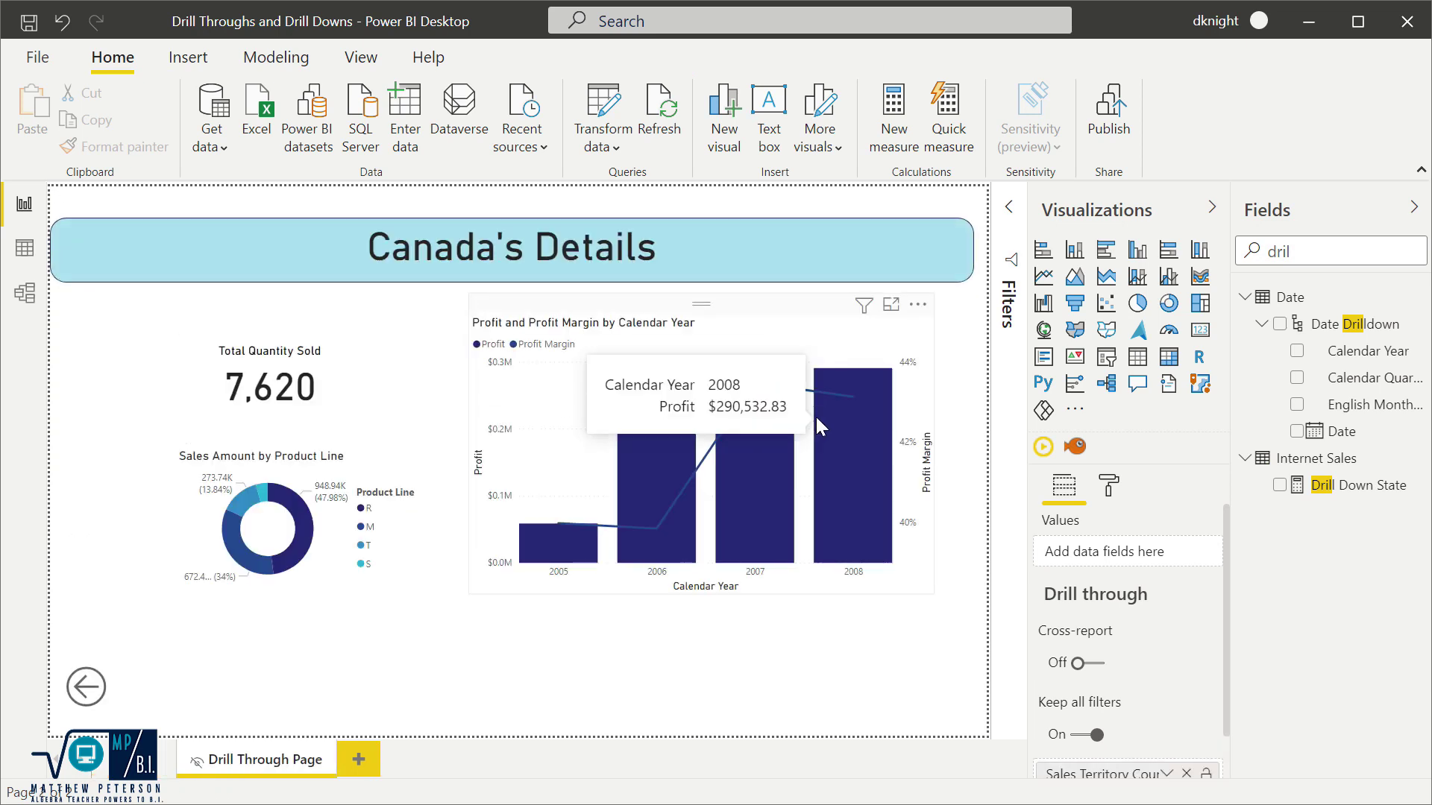